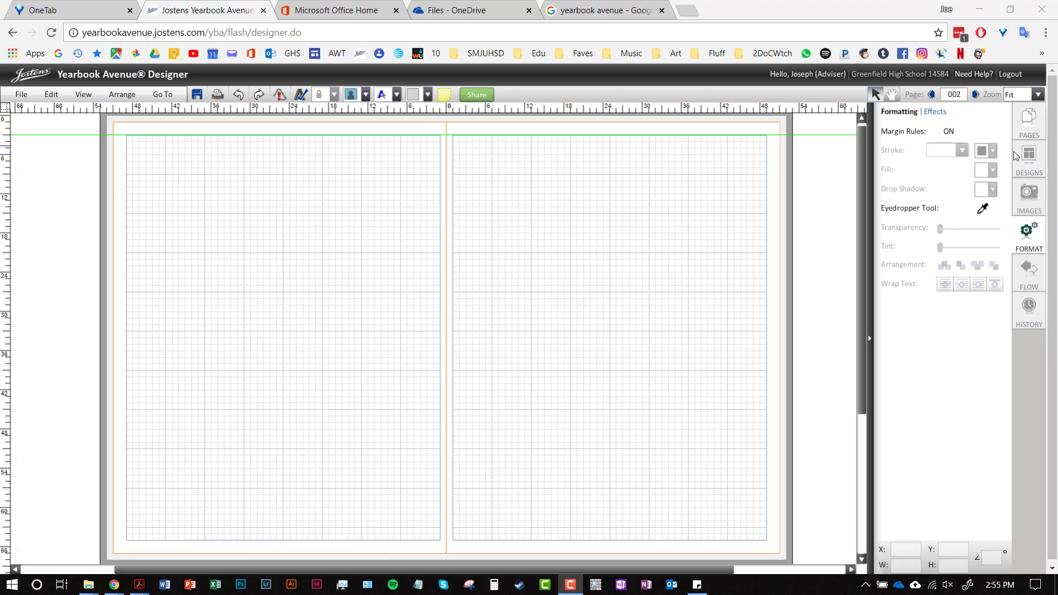
- Place a diamond shape near the left page's upper-left corner and stretch it to about 24 by 13 picas
click(1020, 129)
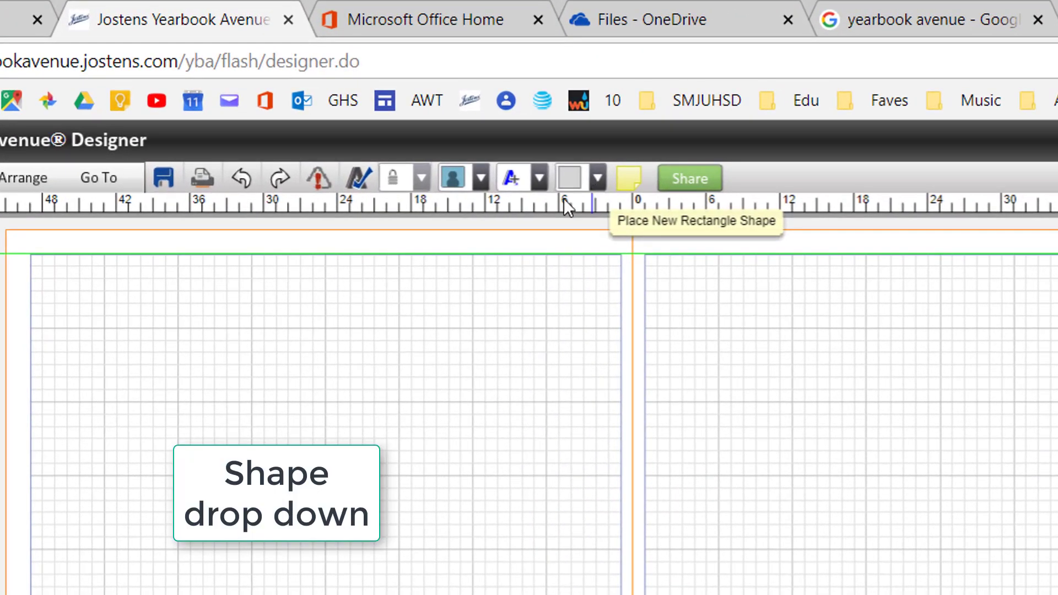
click(598, 187)
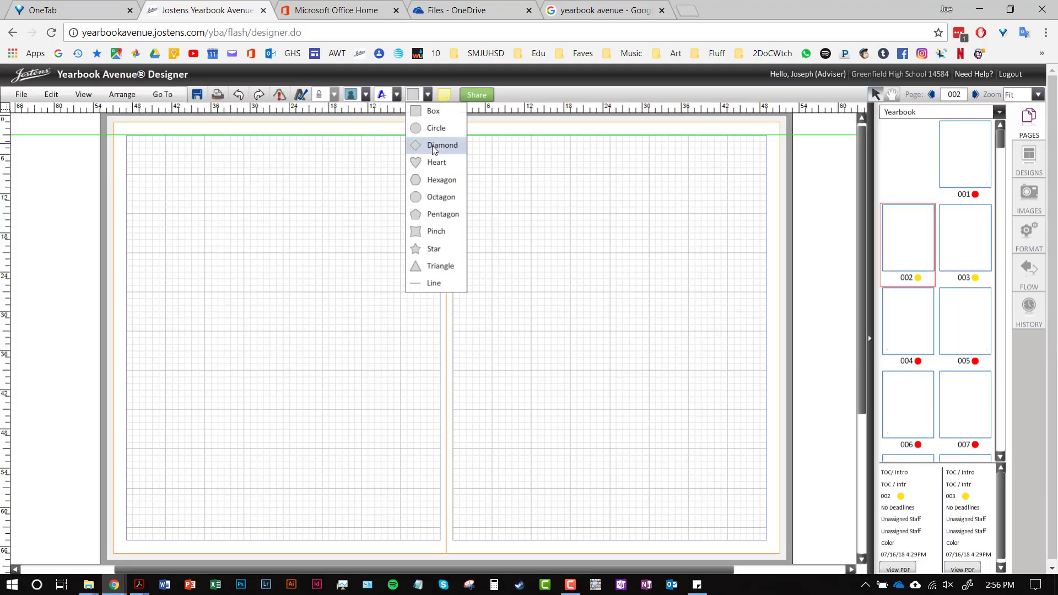
click(606, 274)
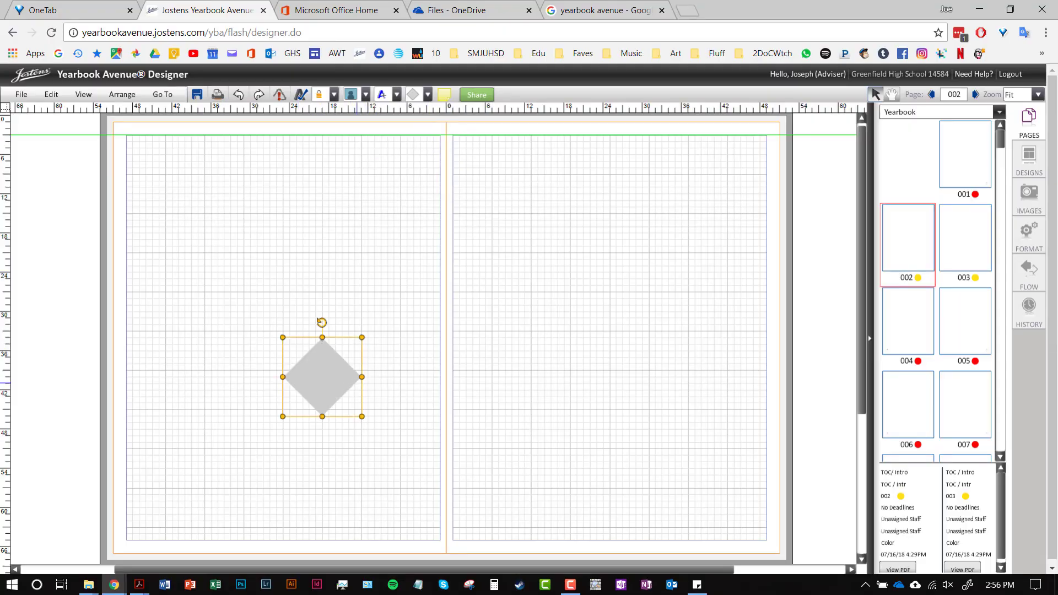
drag(351, 369, 208, 185)
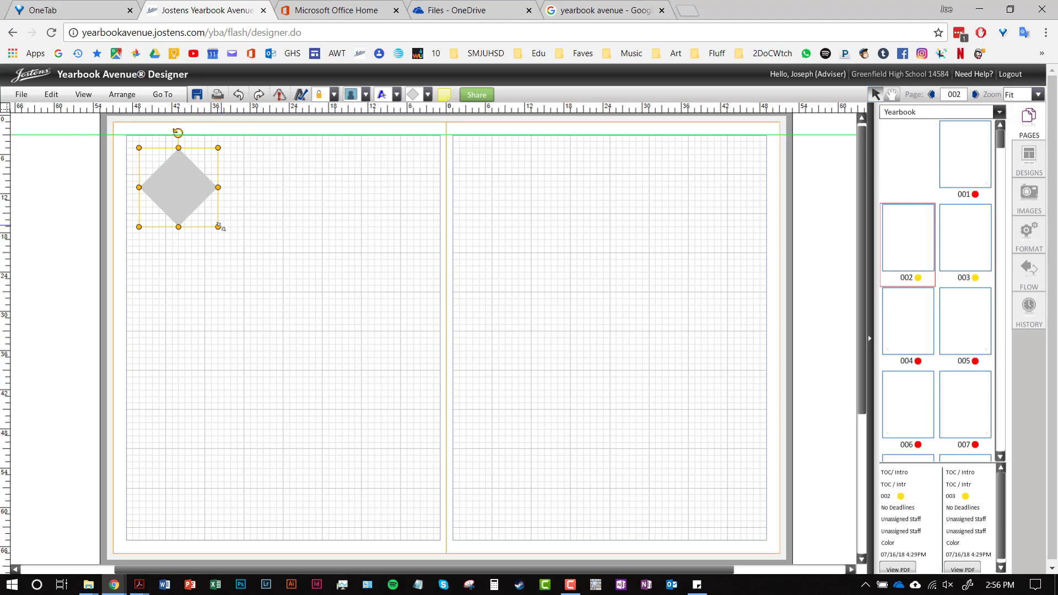
drag(219, 227, 297, 234)
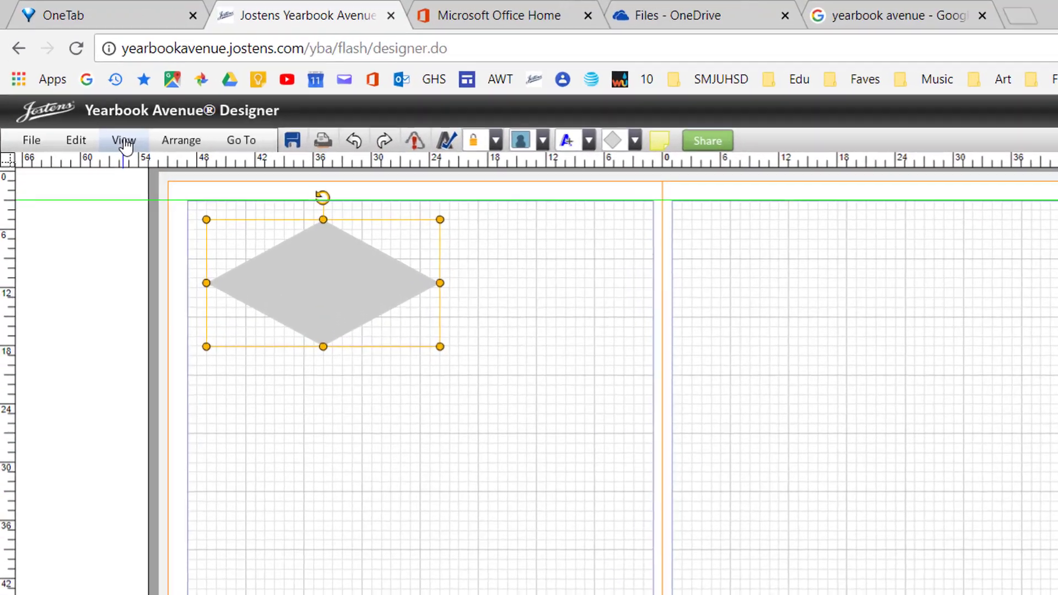
- Check the Snap to Grid setting and resize the diamond to about 19 by 17 picas along the grid lines
click(85, 96)
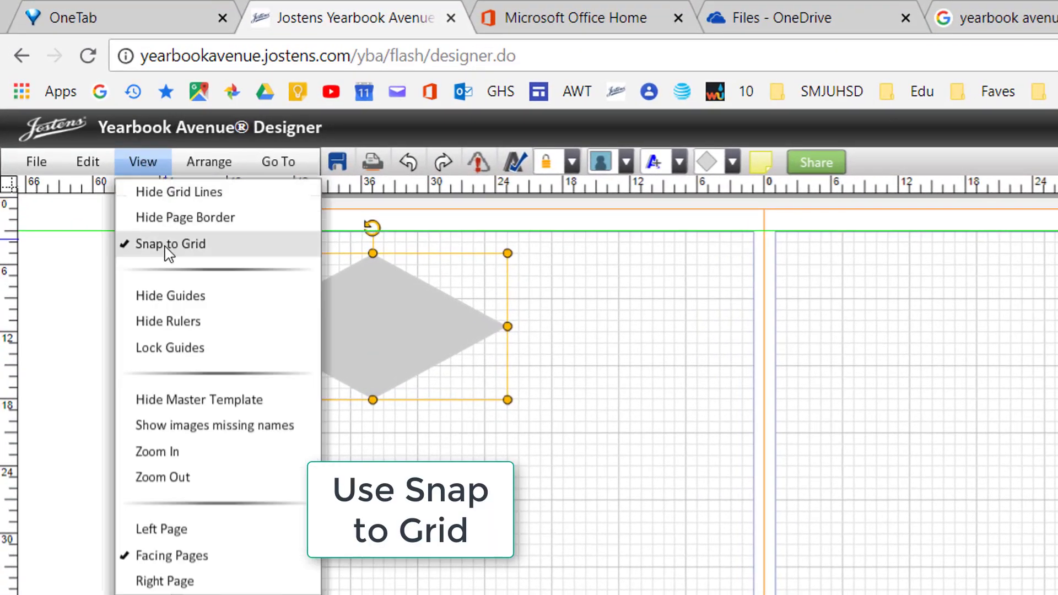
click(153, 166)
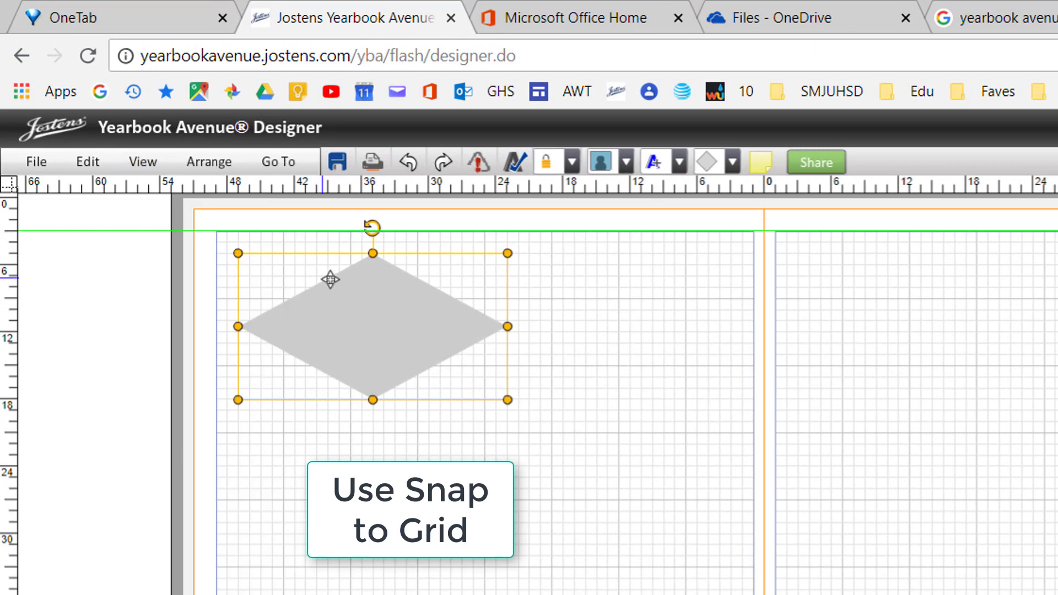
drag(507, 399, 457, 445)
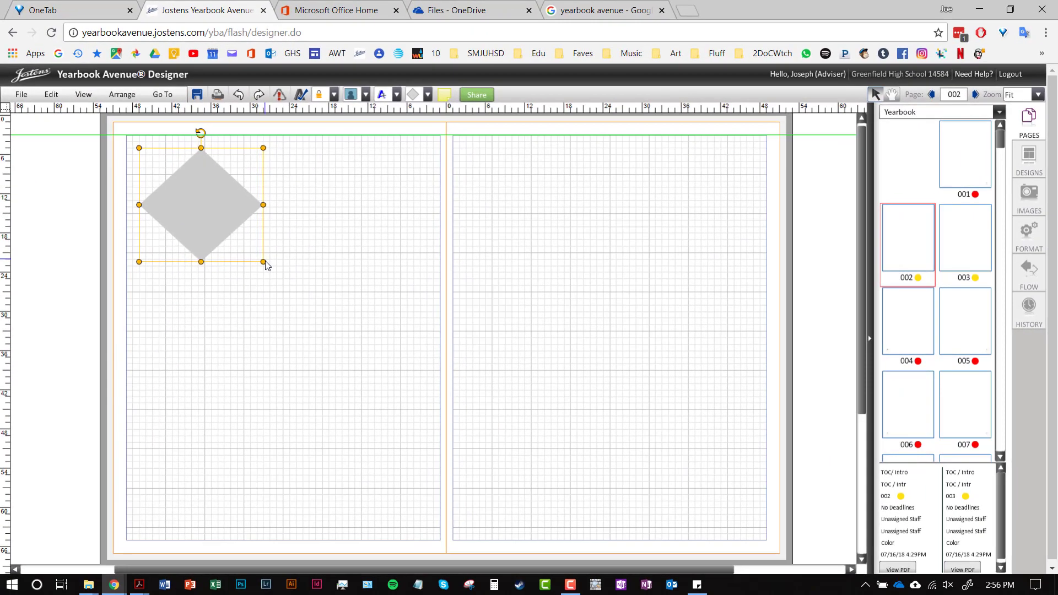
drag(266, 261, 265, 259)
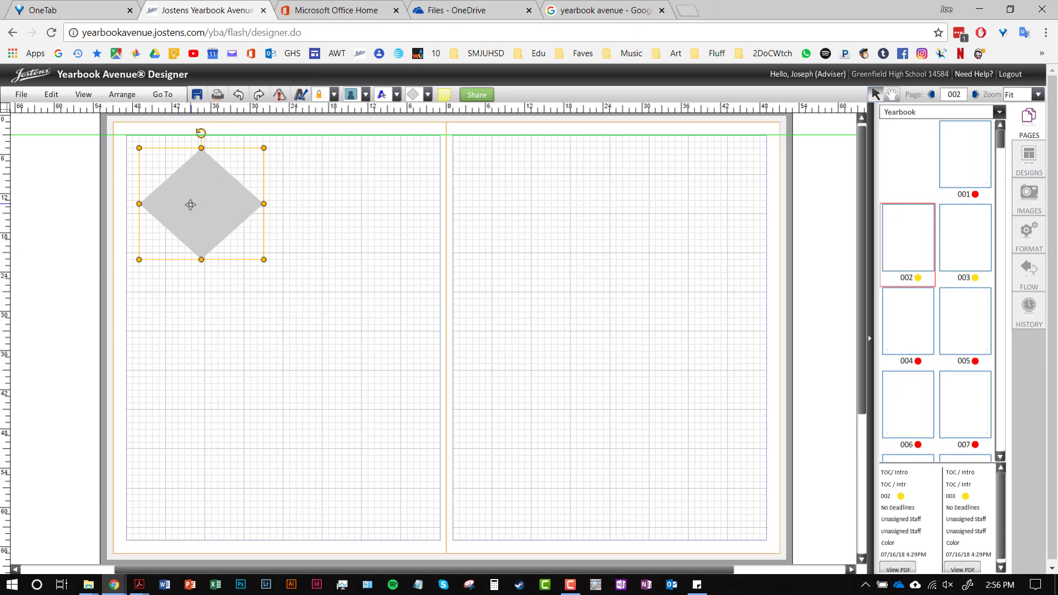
- Move the diamond into the right page's lower-right margin corner at X 30p0, Y 48p0, and show its format settings
drag(187, 202, 692, 481)
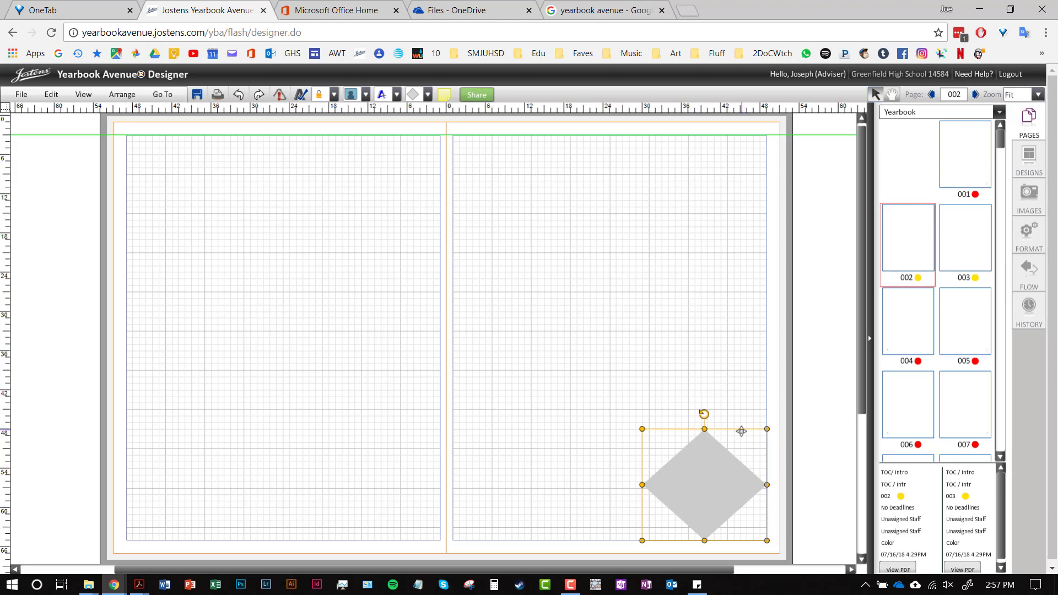
mouse_move(742, 431)
mouse_down()
mouse_move(710, 431)
mouse_move(694, 399)
mouse_move(671, 404)
mouse_move(744, 435)
mouse_up()
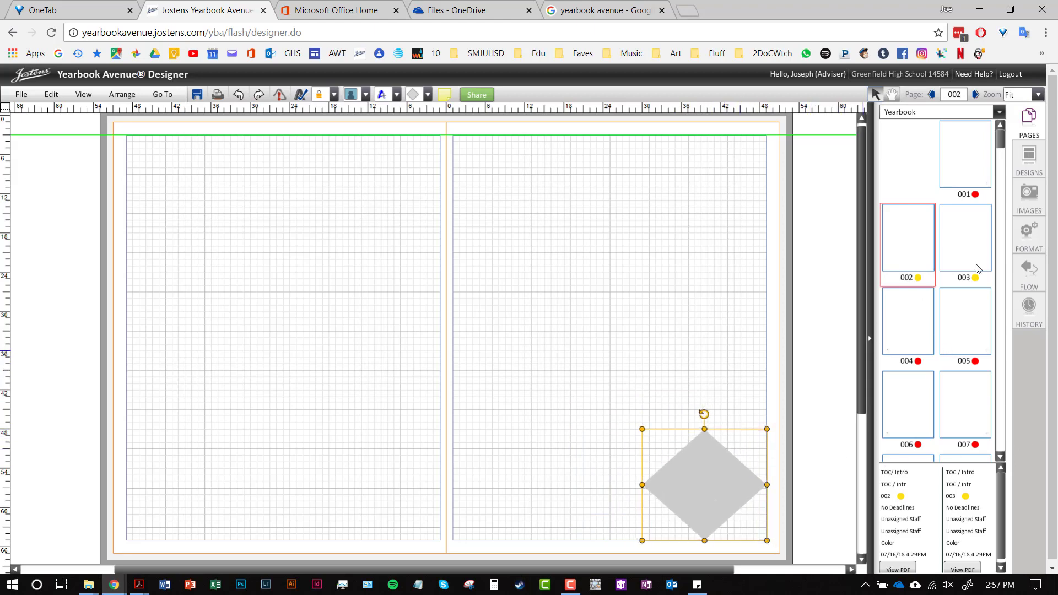
click(1021, 250)
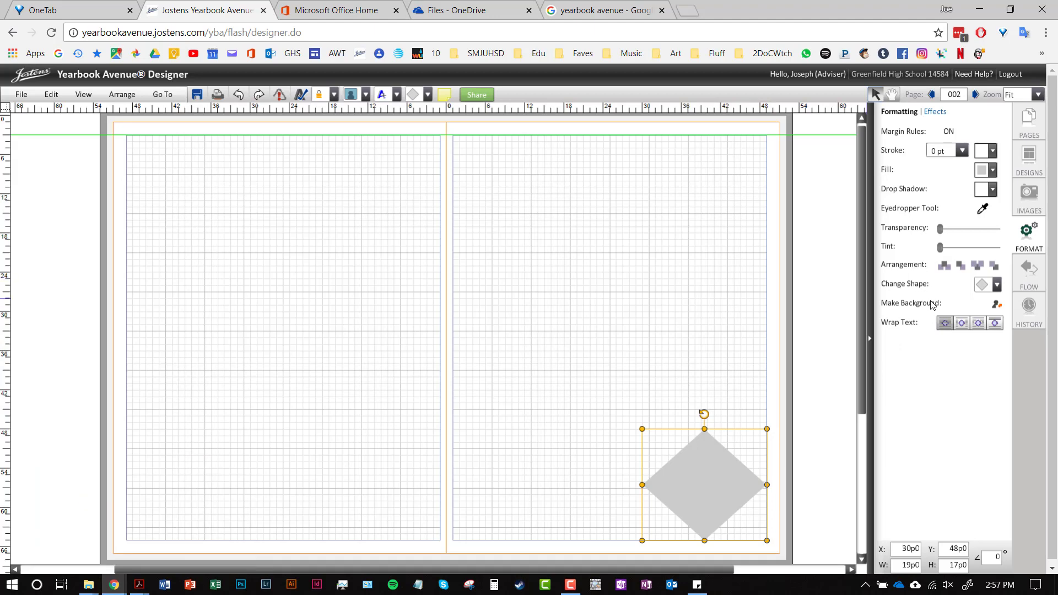
- Add four more 12p0 diamonds and arrange them above and beside the large diamond on the right page
click(412, 96)
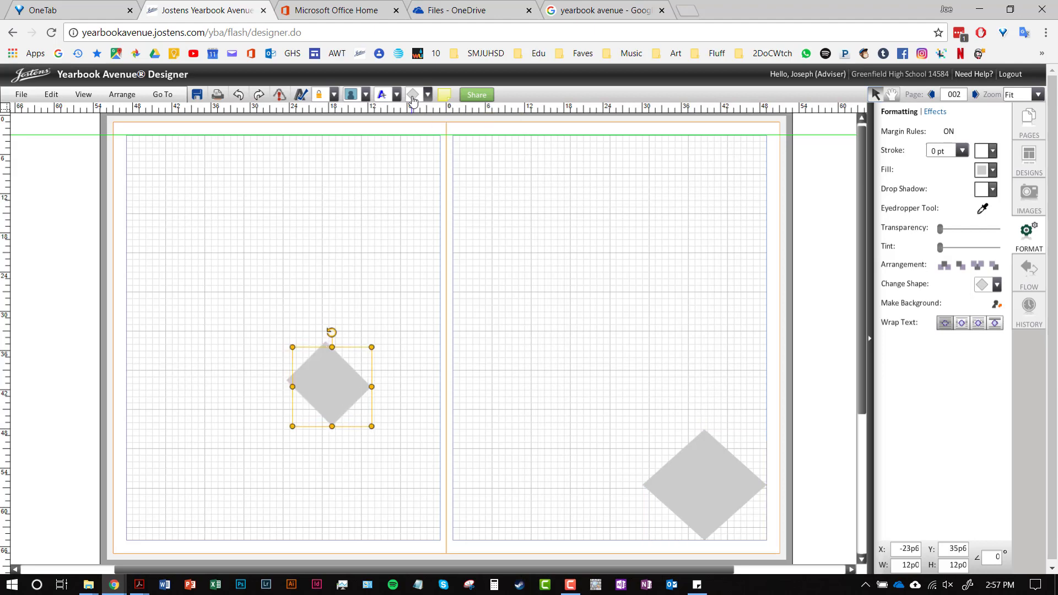
drag(335, 391, 613, 398)
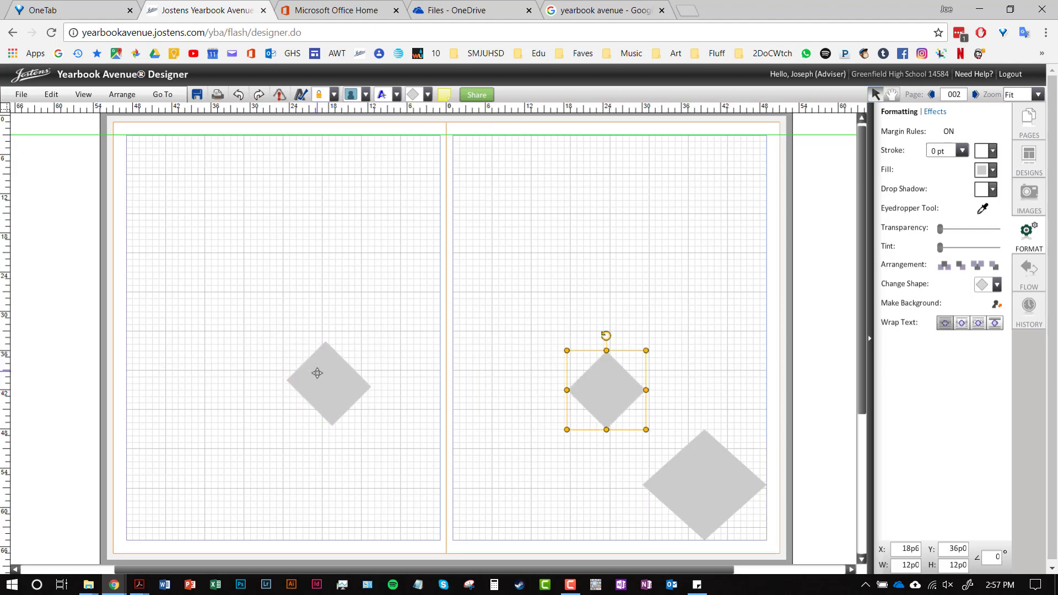
drag(316, 373, 663, 422)
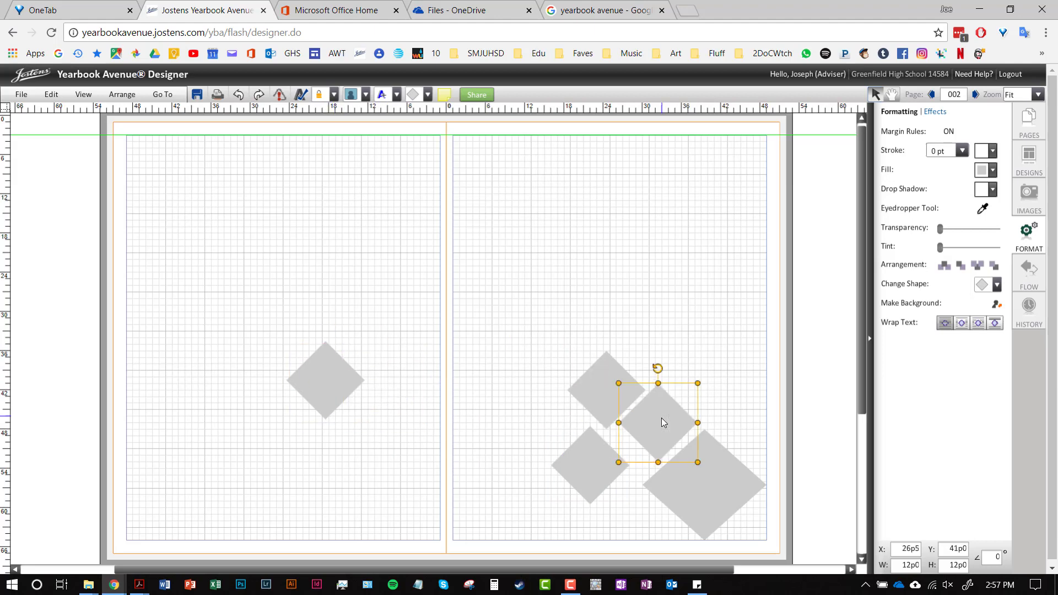
drag(321, 395, 718, 414)
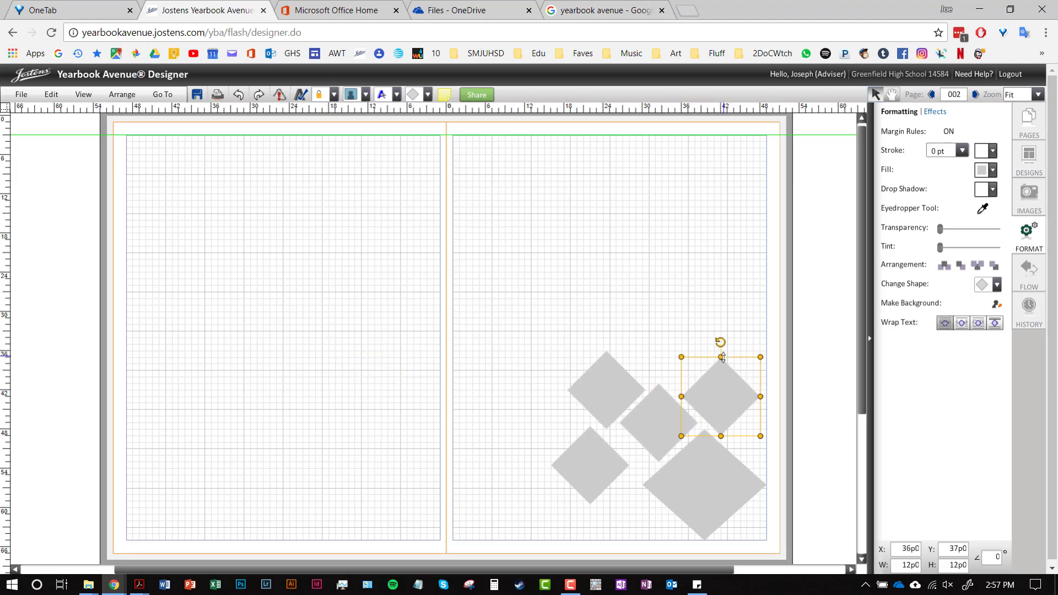
- Enlarge the upper-right diamond to about 30p6 wide and 22p6 high, positioned at about X 21p6, Y 22p6
drag(722, 357, 720, 288)
drag(682, 362, 583, 361)
drag(687, 354, 725, 330)
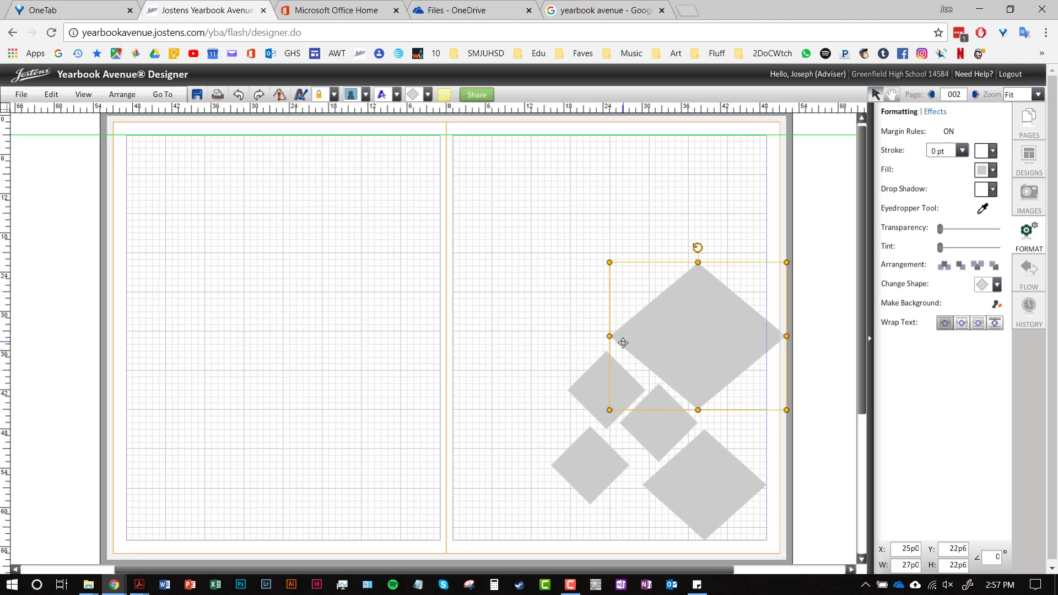
drag(609, 337, 586, 336)
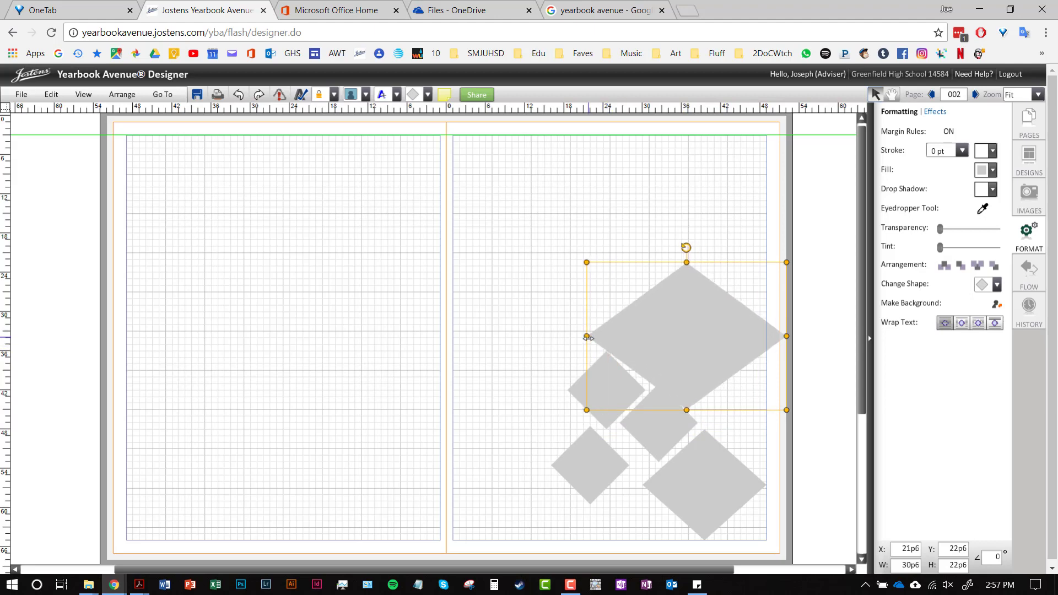
- Widen the small diamond beside the largest one to about 13p6 and reposition it at about X 15p6, Y 37p0
click(595, 390)
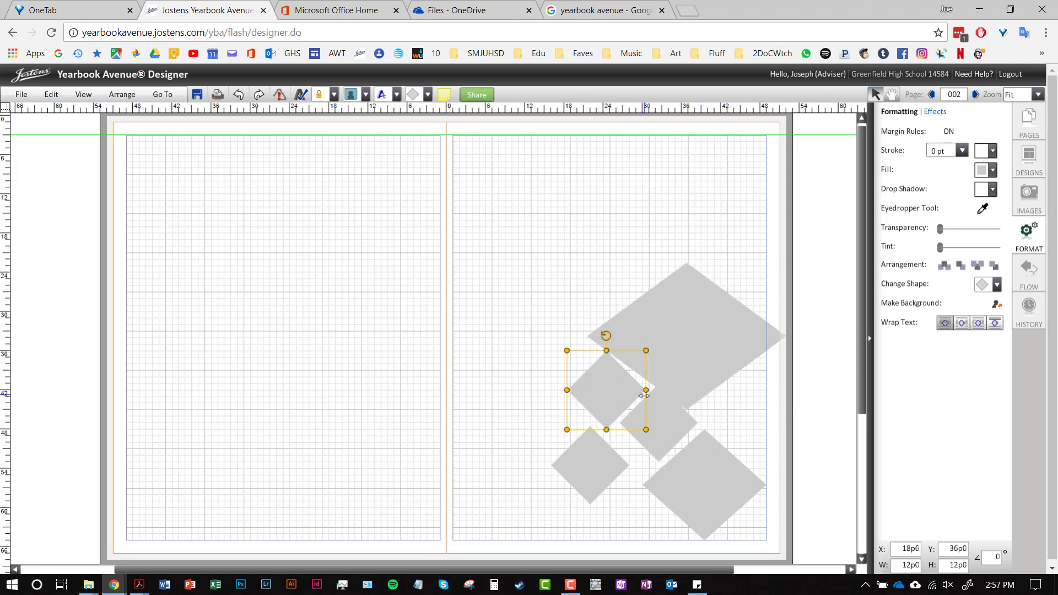
drag(645, 389, 618, 408)
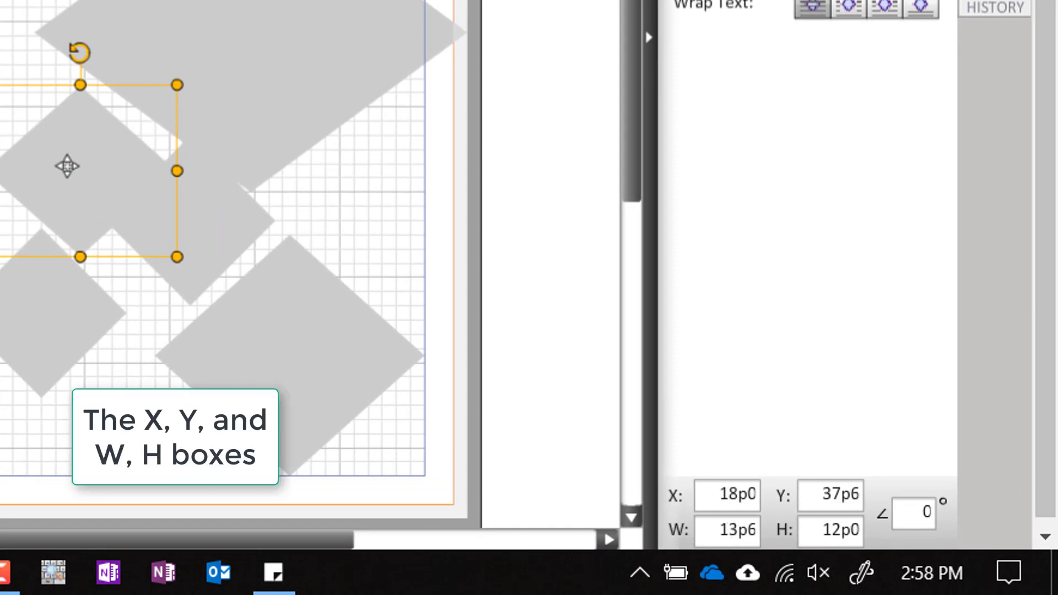
drag(67, 166, 0, 37)
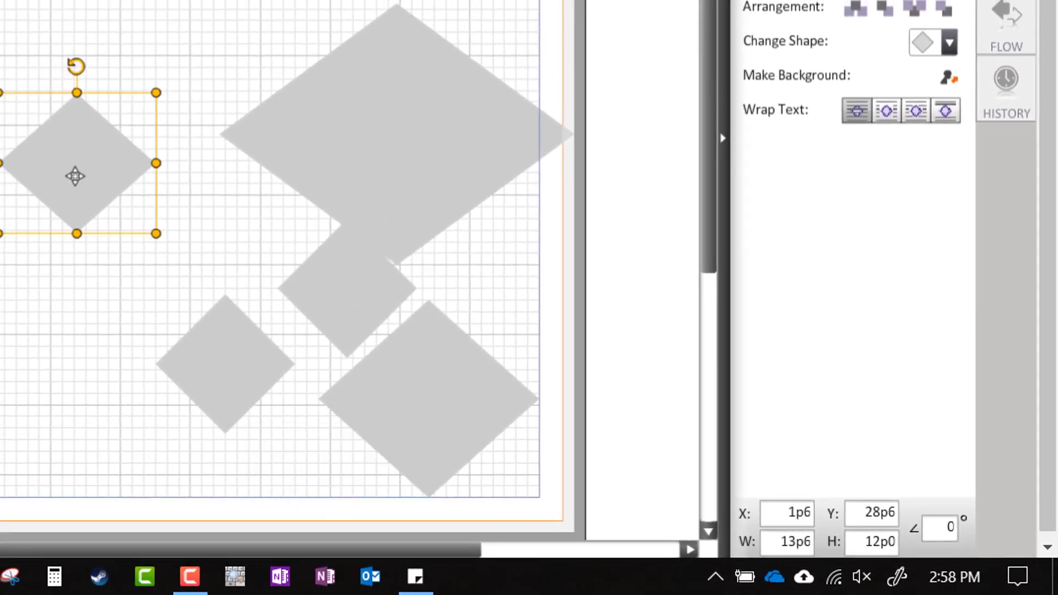
drag(75, 176, 229, 254)
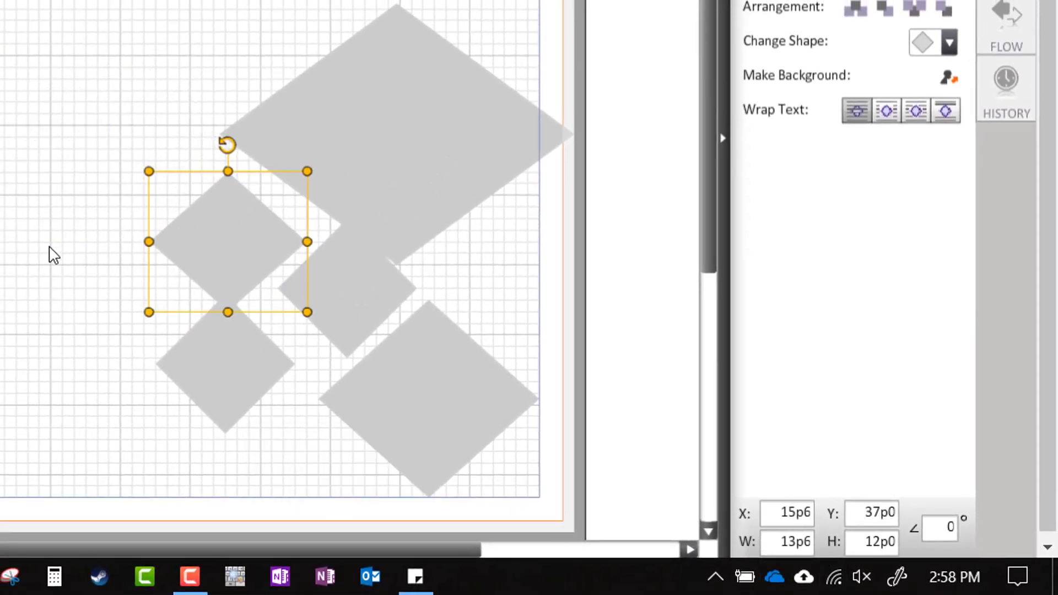
- Set the largest diamond's width to 22p6 and move it to about X 29p6, Y 20p6
click(408, 116)
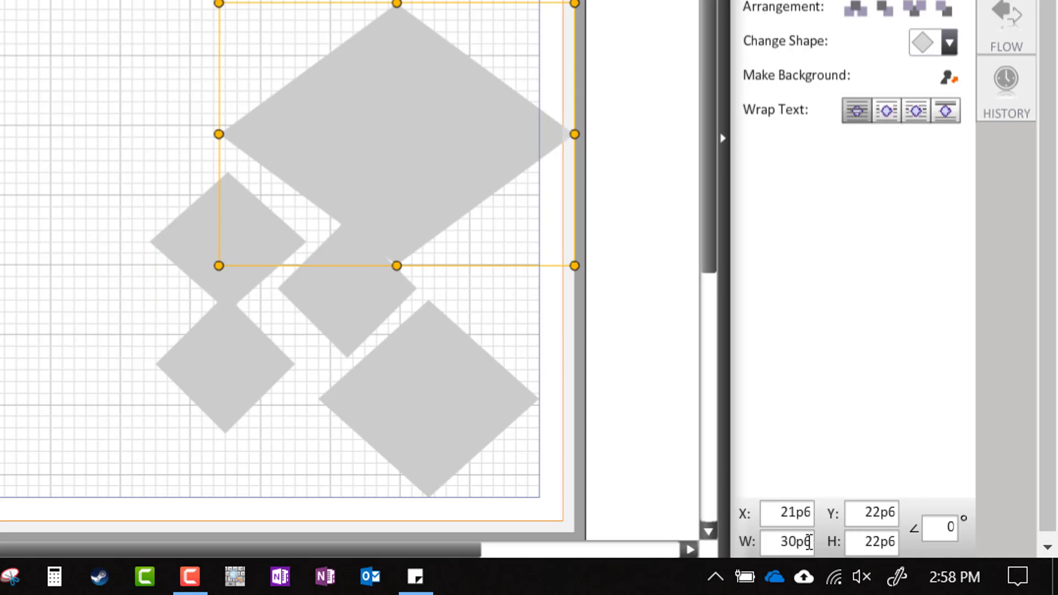
drag(795, 544, 758, 556)
text(22)
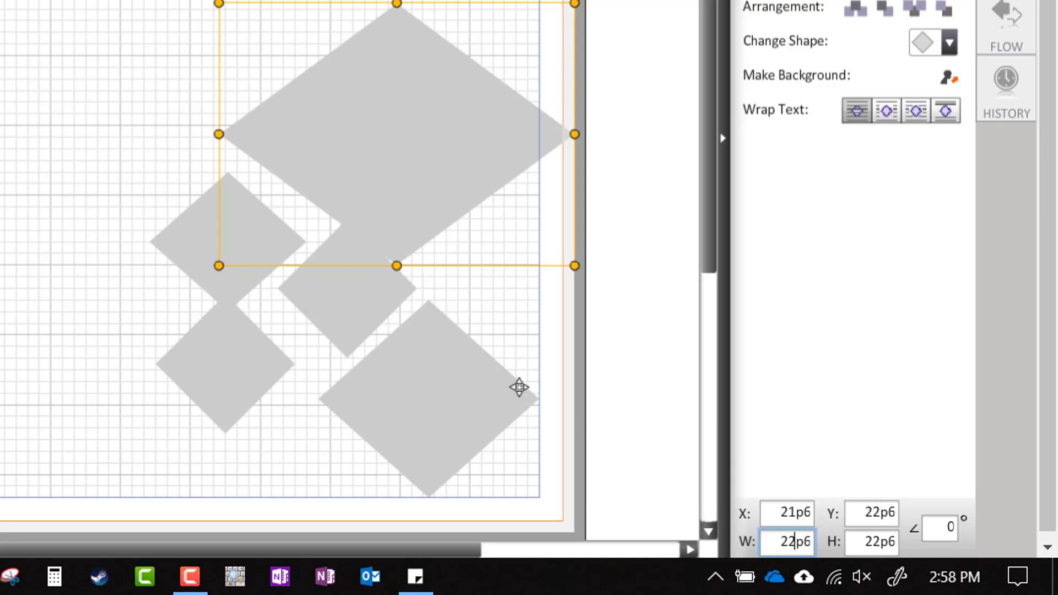
key(Return)
drag(344, 78, 412, 52)
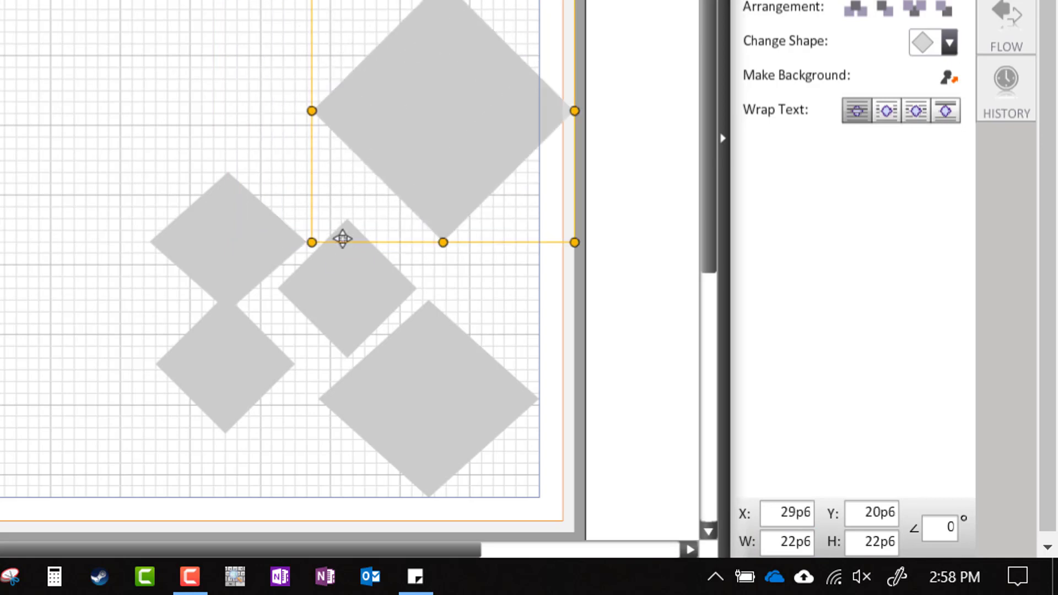
- Delete the 13p6-wide diamond and set the width of the large lower-right diamond to 17p0
click(220, 237)
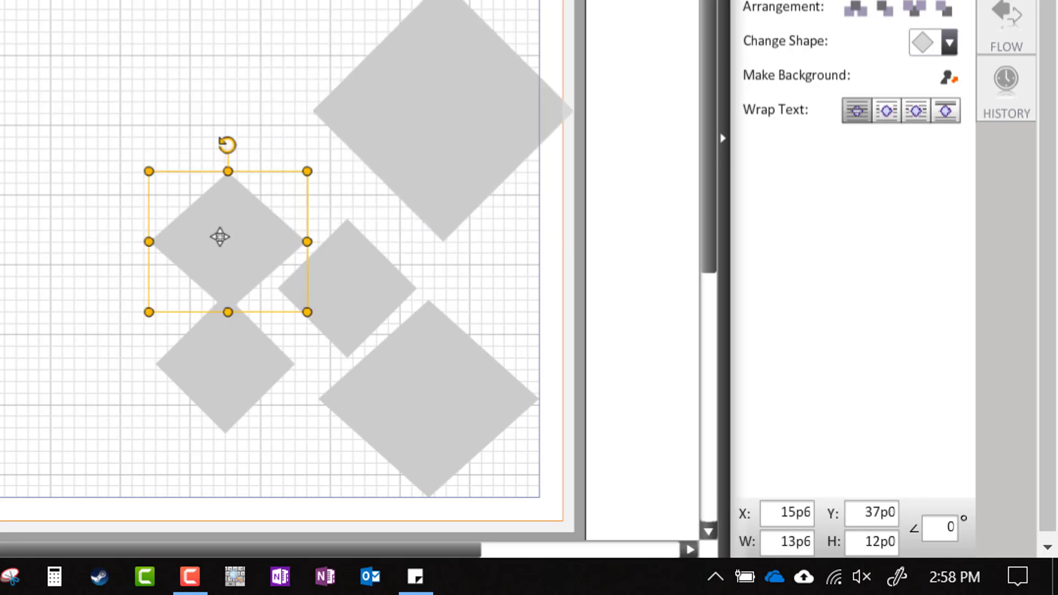
key(Delete)
click(369, 408)
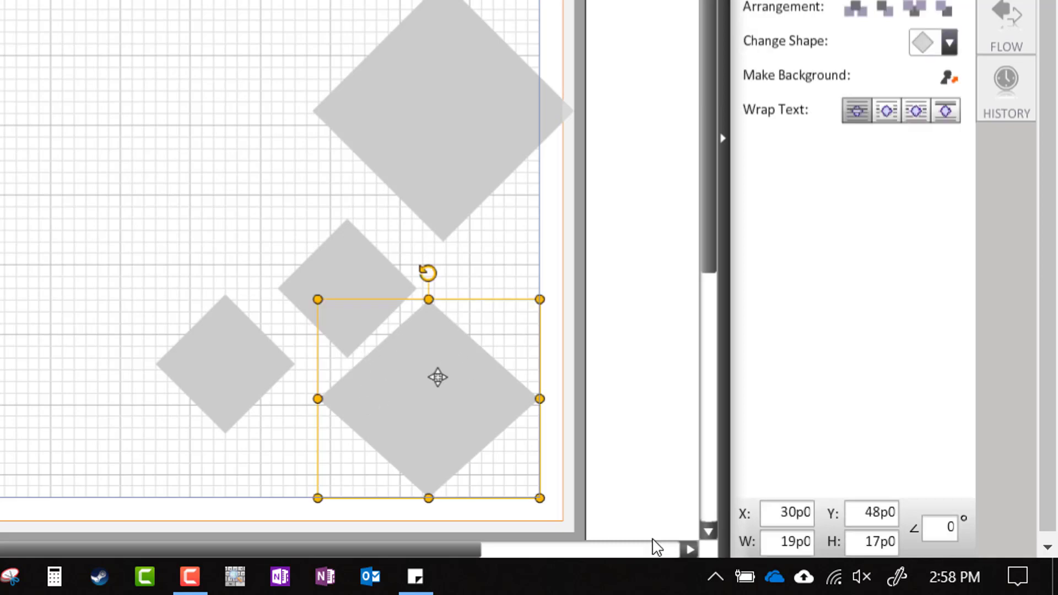
drag(795, 542, 781, 545)
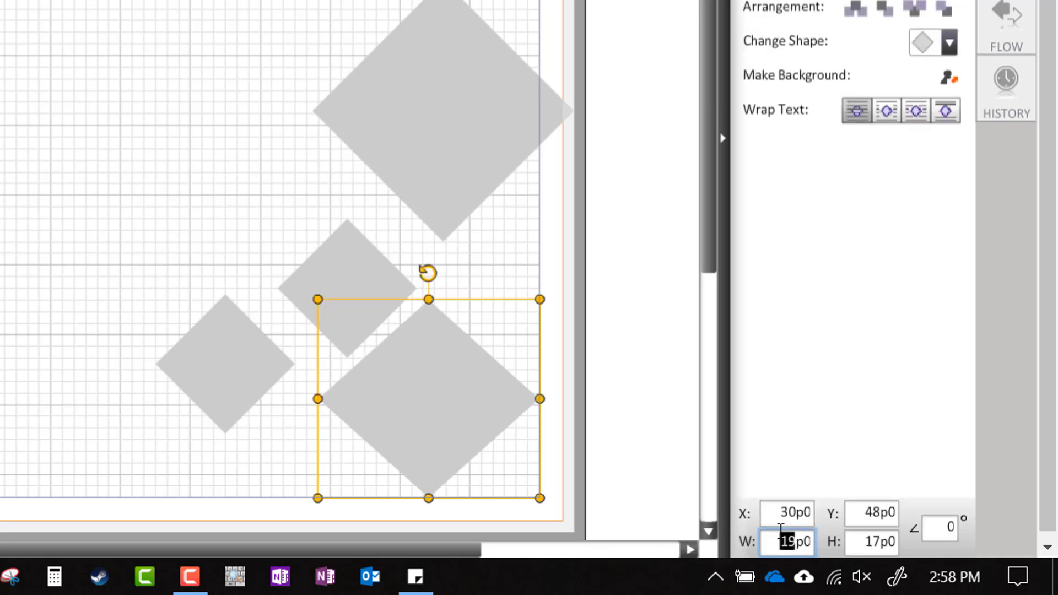
text(17)
key(Tab)
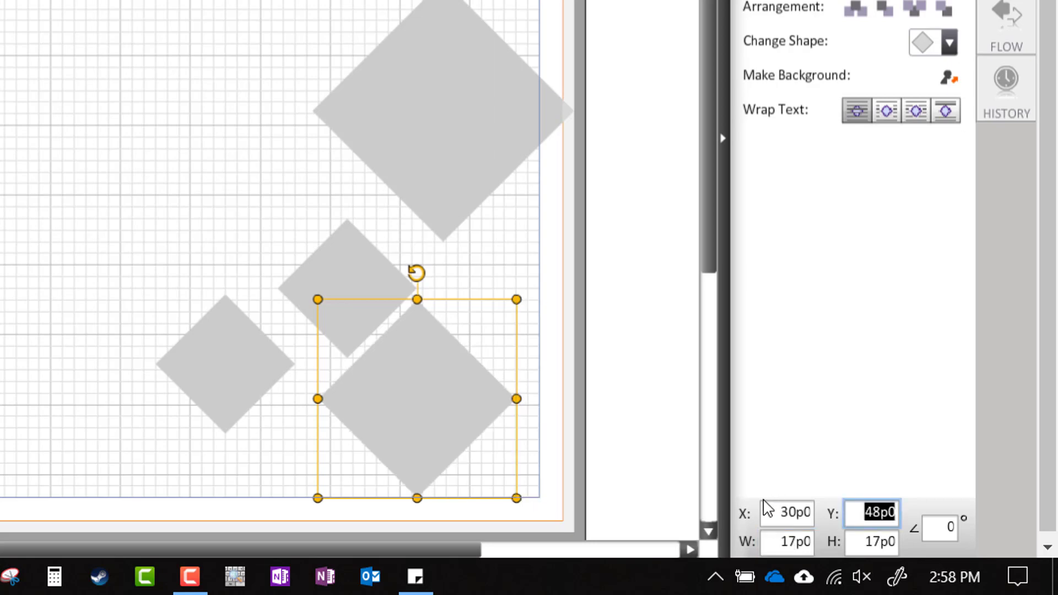
click(511, 277)
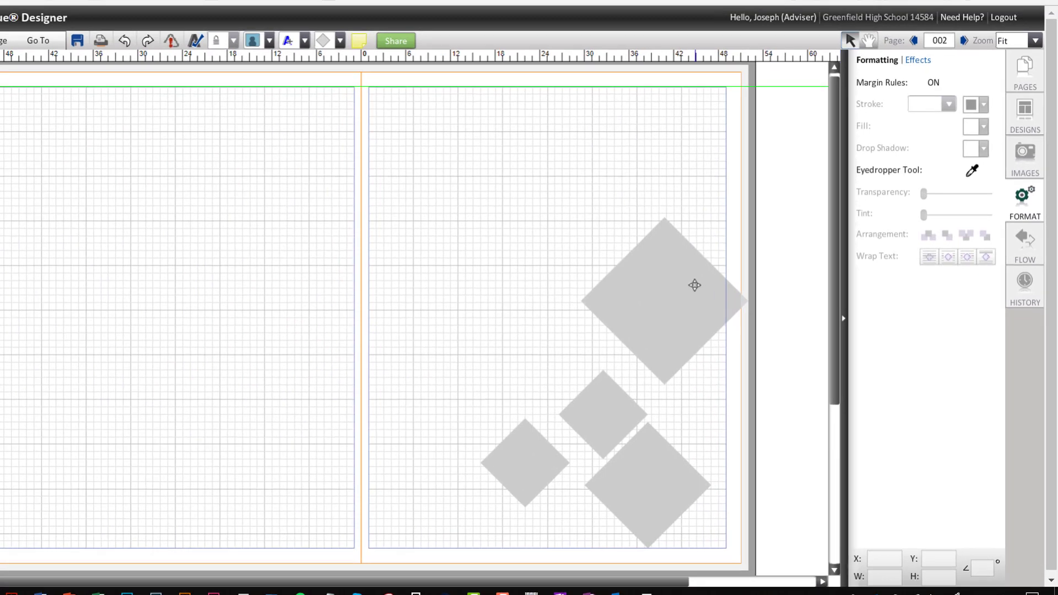
- Fill the largest diamond with the dark purple from the Classic palette and raise its transparency to slightly over halfway
click(695, 285)
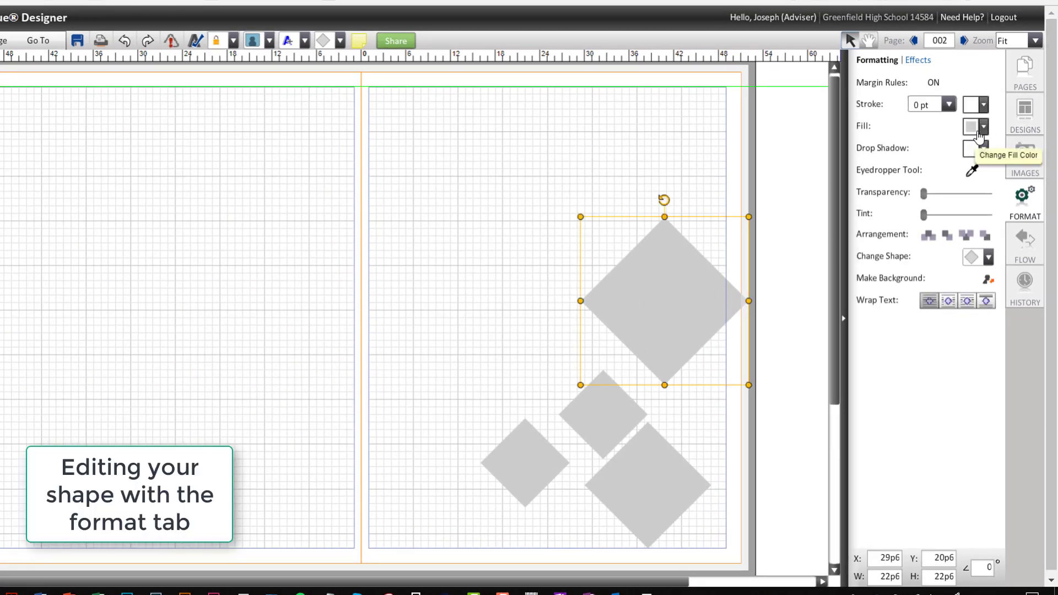
click(983, 135)
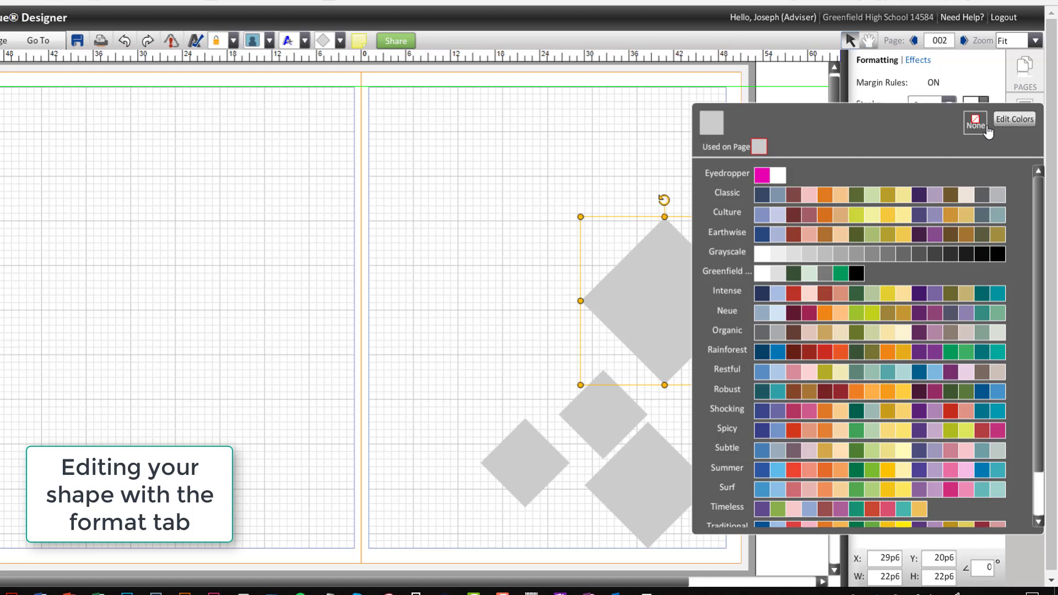
click(919, 195)
drag(924, 194, 965, 196)
- Move the purple diamond to X 26p6, Y 31p6 and shift its stacking order to the back and one level forward, above the lower large diamond
drag(659, 310, 638, 392)
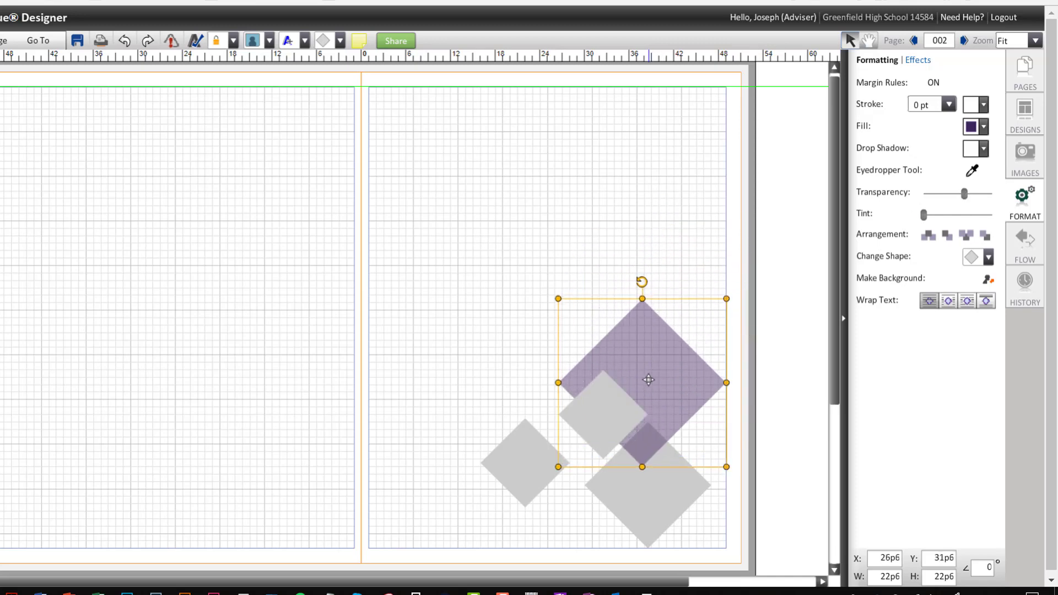
click(947, 236)
click(985, 235)
click(985, 236)
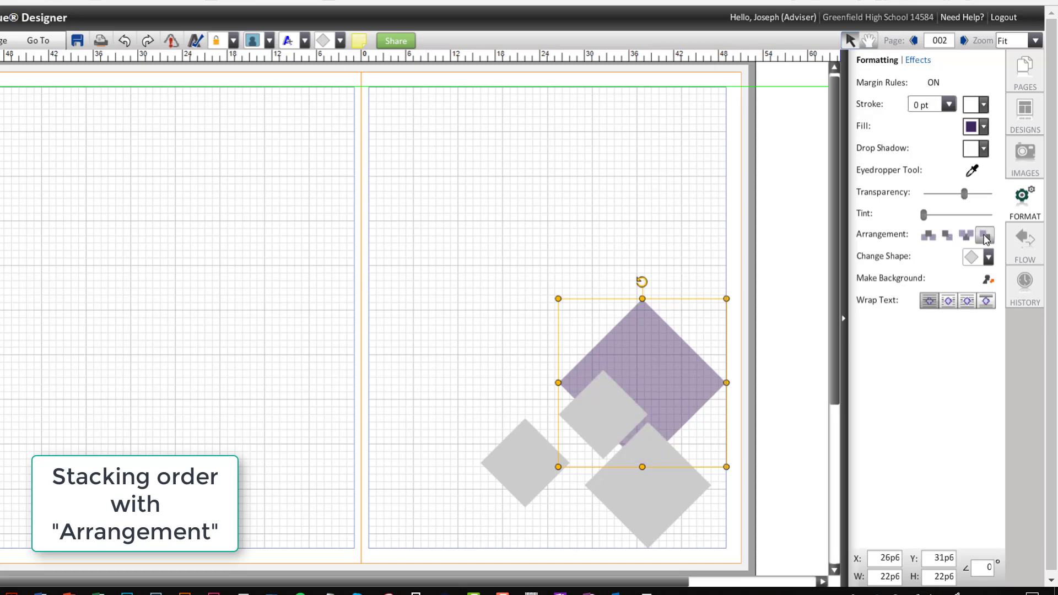
click(948, 236)
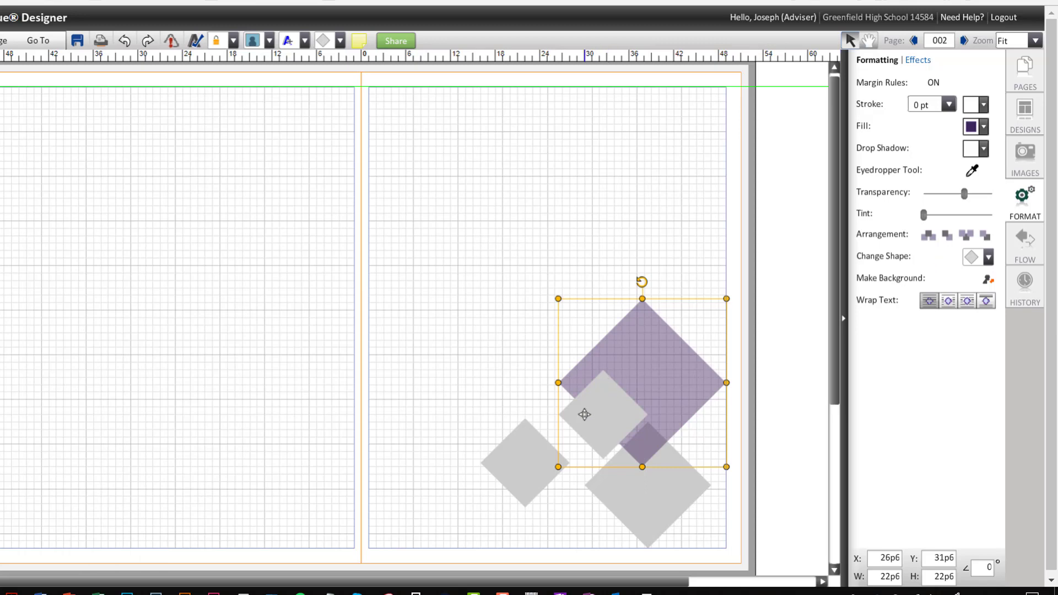
- Fill the small lower-left diamond with dark gray from the Grayscale palette and place it over the stack at X 34p0, Y 42p6
drag(498, 462, 655, 395)
drag(652, 402, 647, 409)
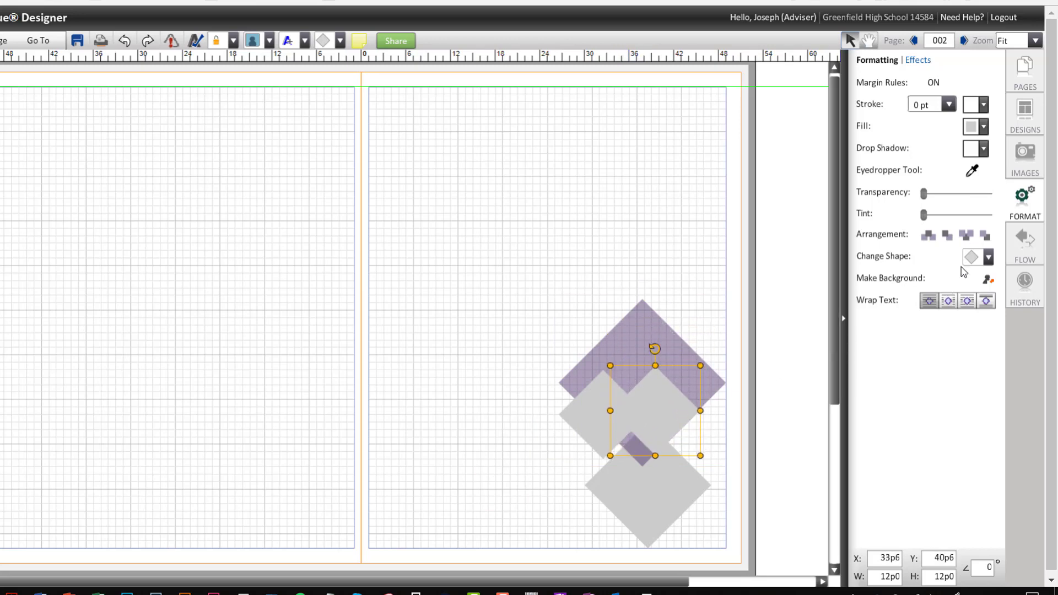
click(983, 132)
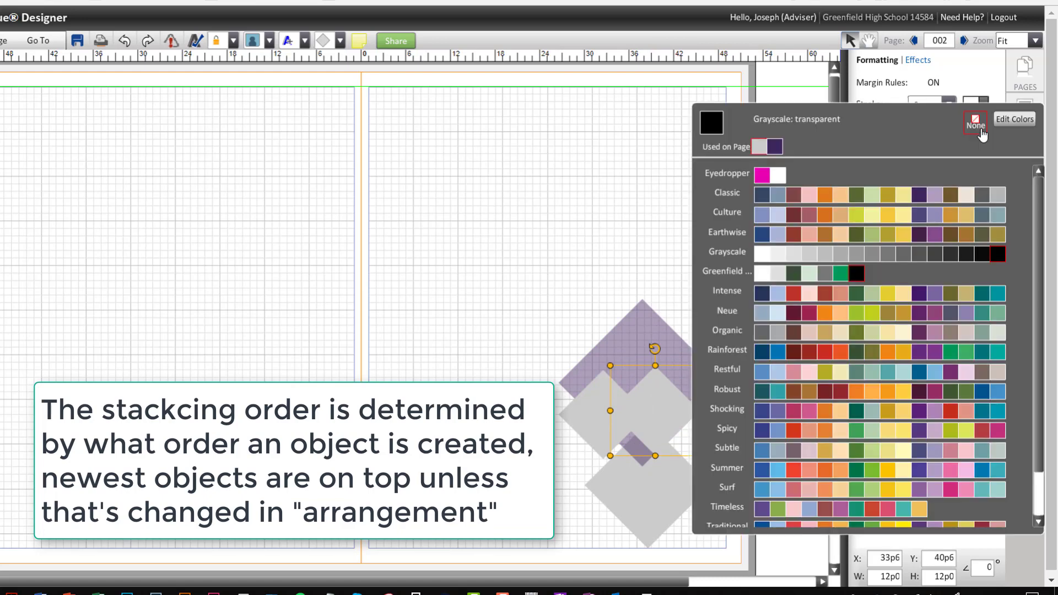
click(899, 253)
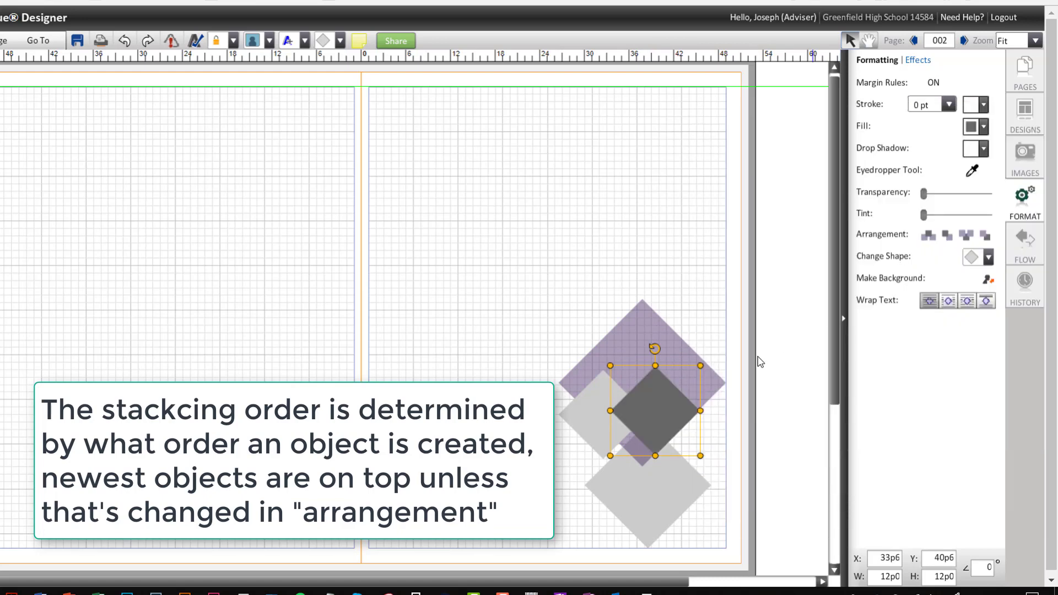
drag(673, 414, 676, 429)
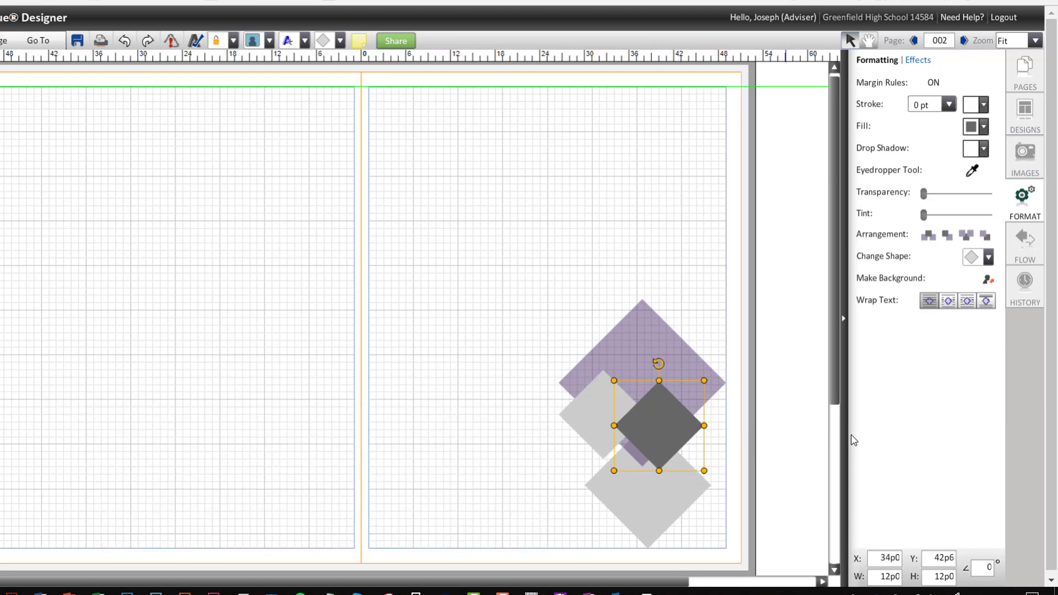
- Send the dark gray diamond backward level by level to the bottom of the stack, and bring it forward again to the top
click(985, 236)
click(986, 236)
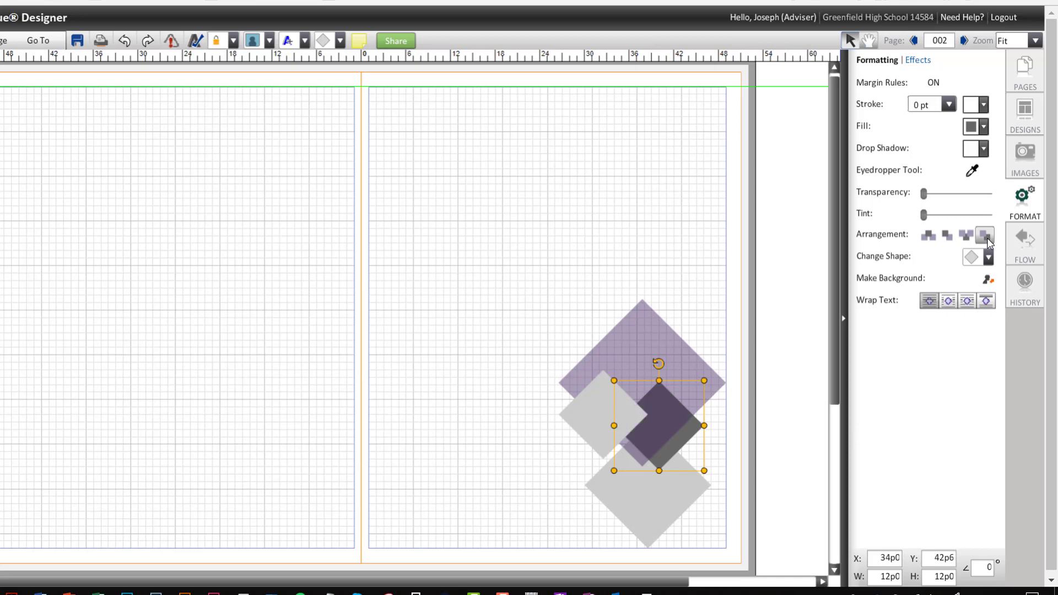
click(987, 237)
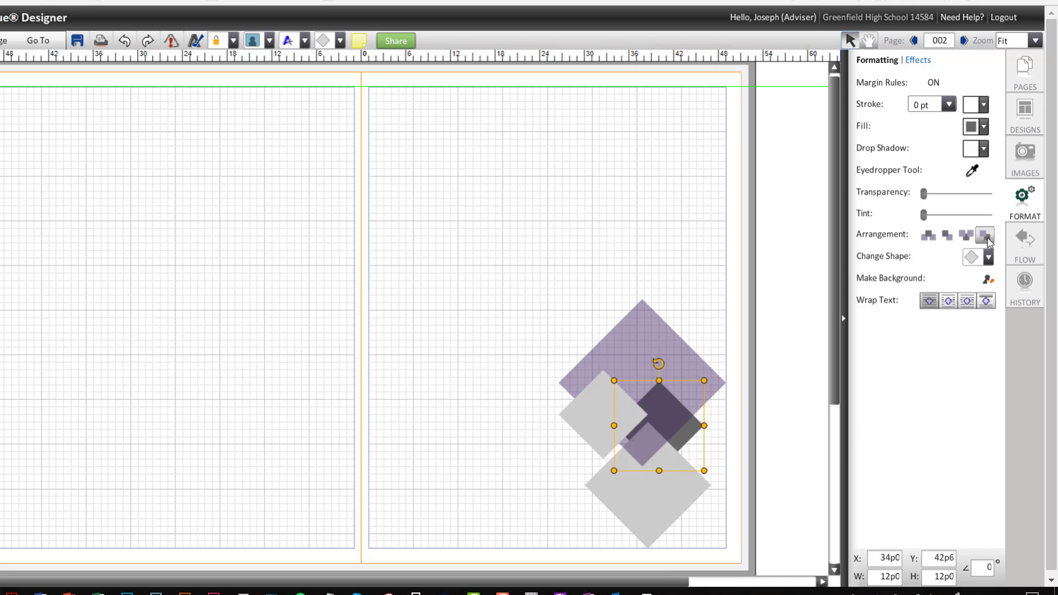
click(947, 237)
click(947, 237)
click(947, 236)
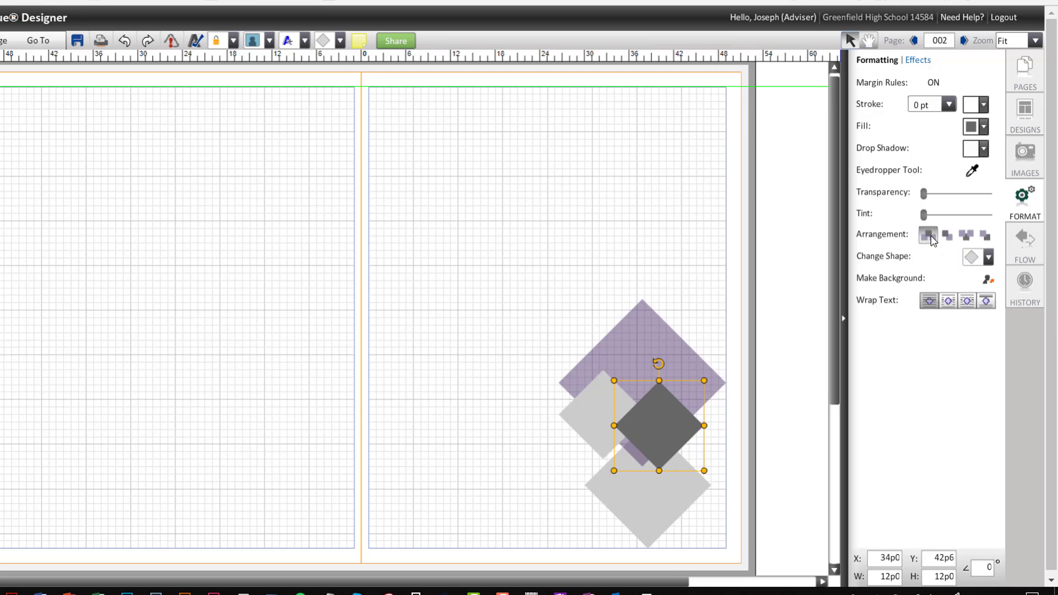
- Send the dark gray diamond to the back and bring it forward two levels, above the purple diamond and below the small light gray one
click(967, 236)
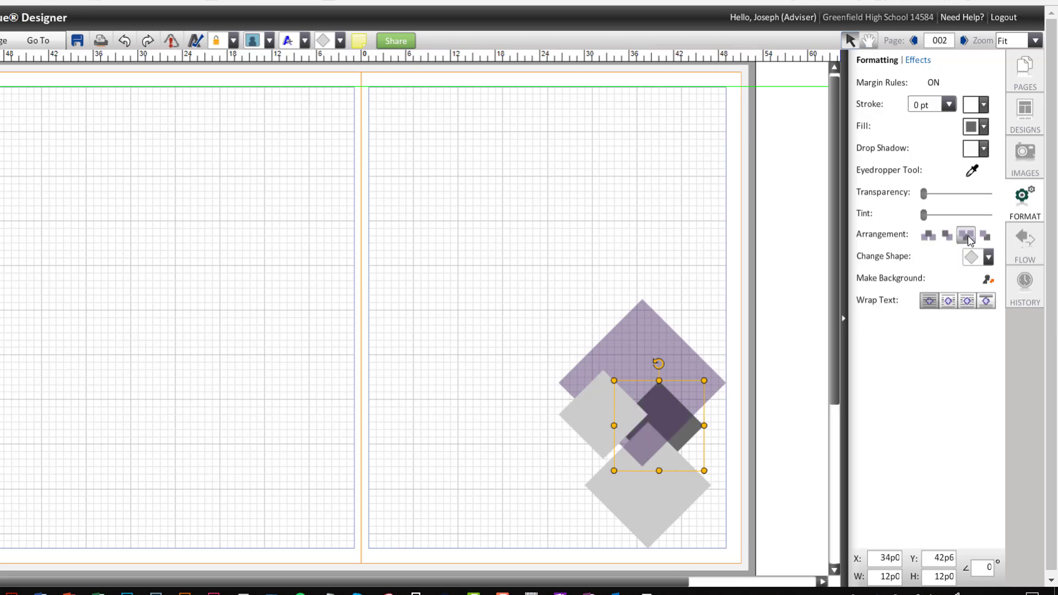
click(945, 237)
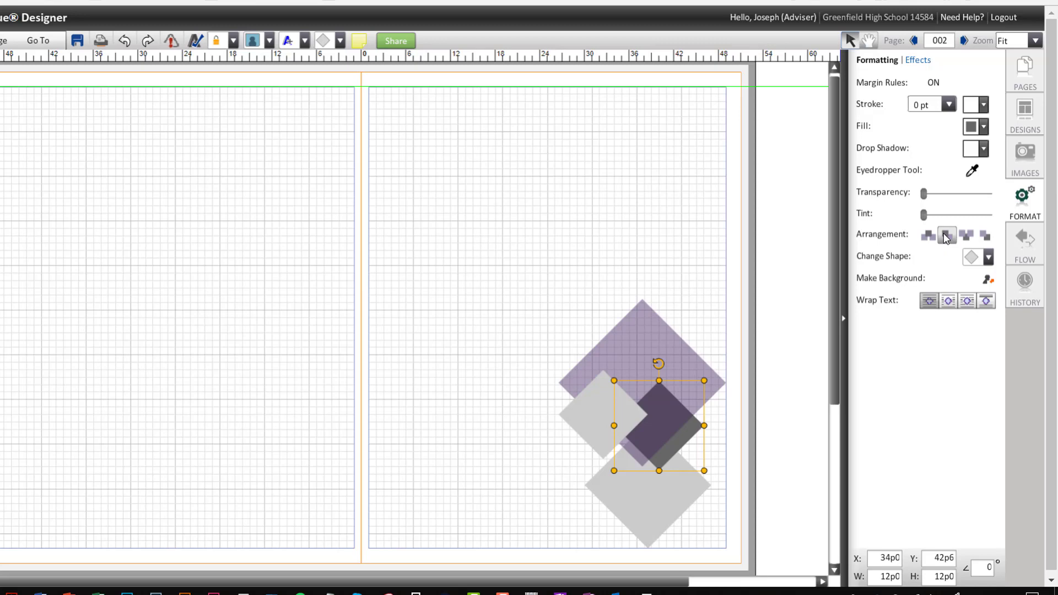
click(946, 237)
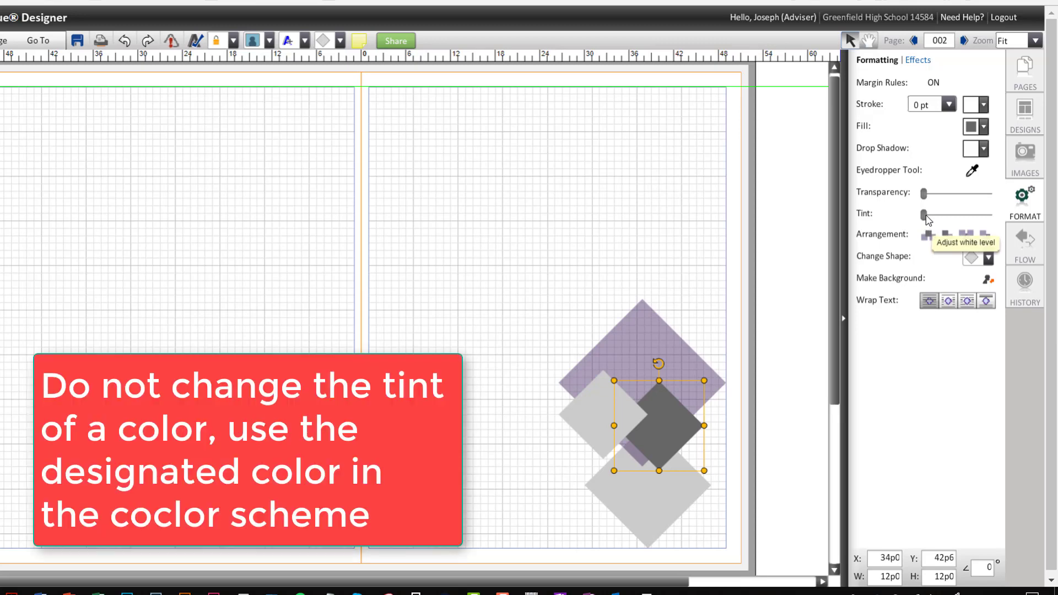
- Raise the dark gray diamond's tint slightly and return it to zero
mouse_move(924, 214)
mouse_down()
mouse_move(979, 218)
mouse_move(939, 219)
mouse_up()
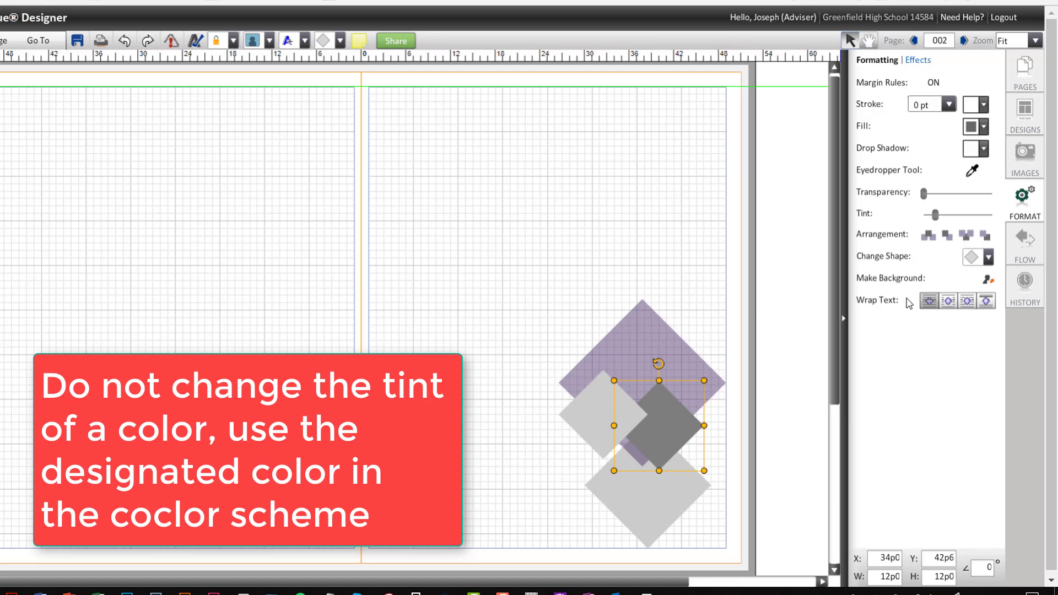
mouse_move(936, 218)
mouse_down()
mouse_move(961, 218)
mouse_move(957, 210)
mouse_move(909, 217)
mouse_move(976, 215)
mouse_move(924, 218)
mouse_up()
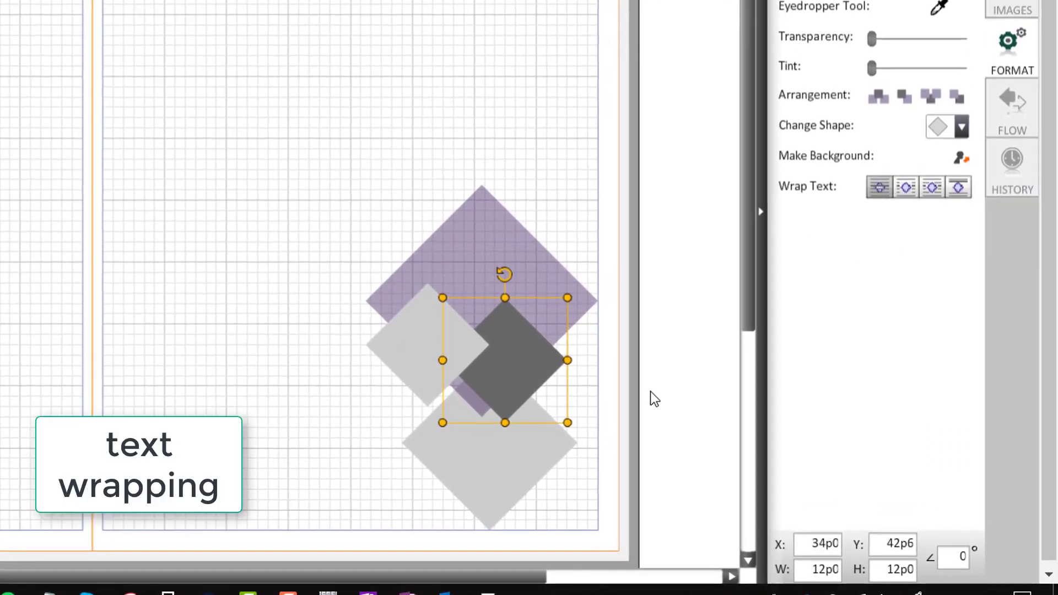
- Place the Lorem ipsum text box over the diamonds at X 30p6, Y 45p0, and move the dark gray diamond to X 11p6, Y 45p6
click(181, 347)
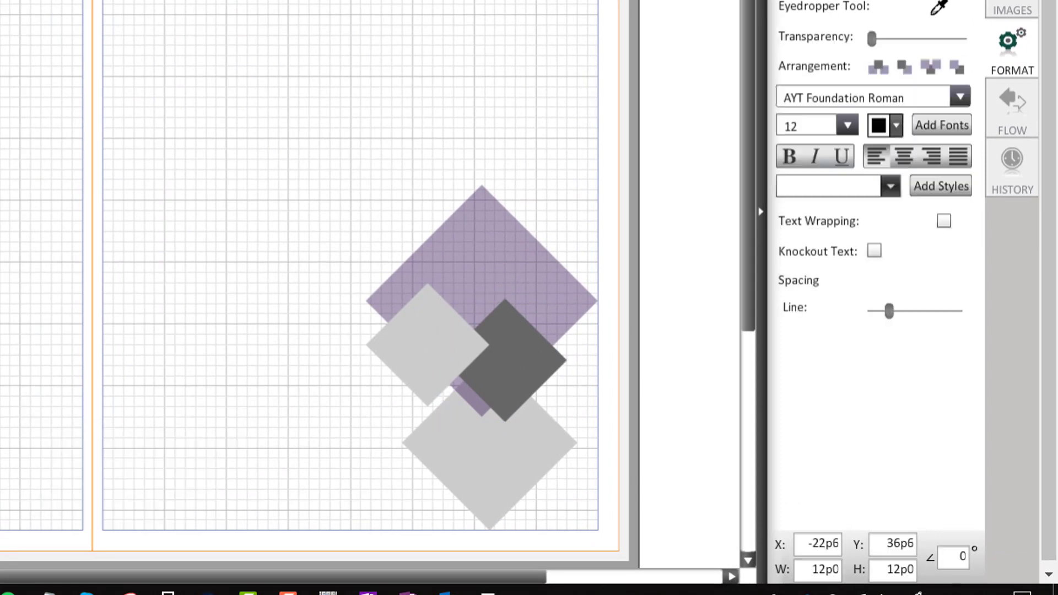
drag(0, 236, 268, 353)
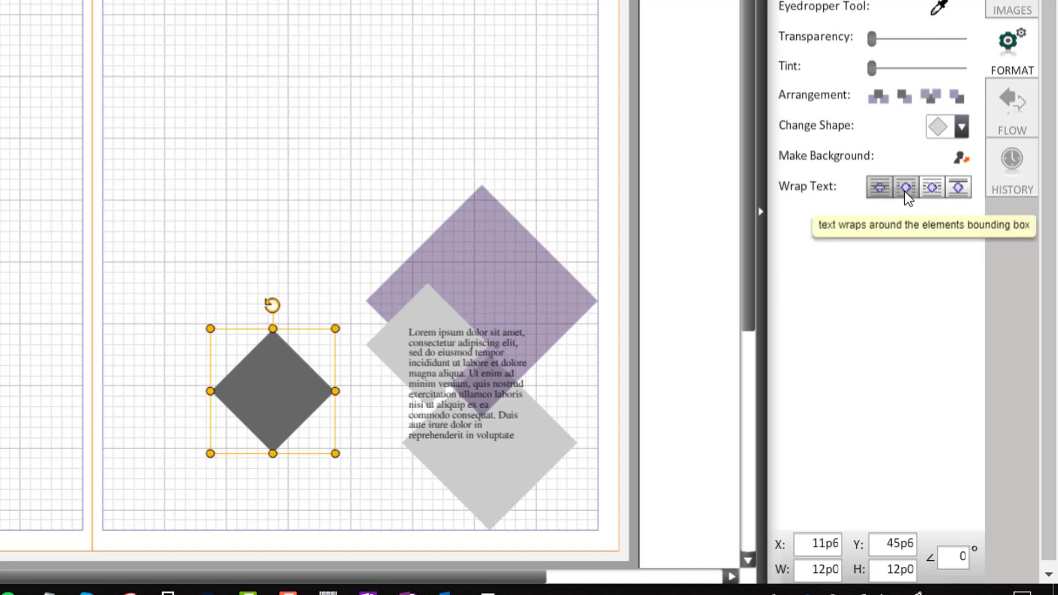
- Set text to wrap around the dark gray diamond's outline and move the diamond to X 20p6, Y 46p6, overlapping the text box
click(933, 189)
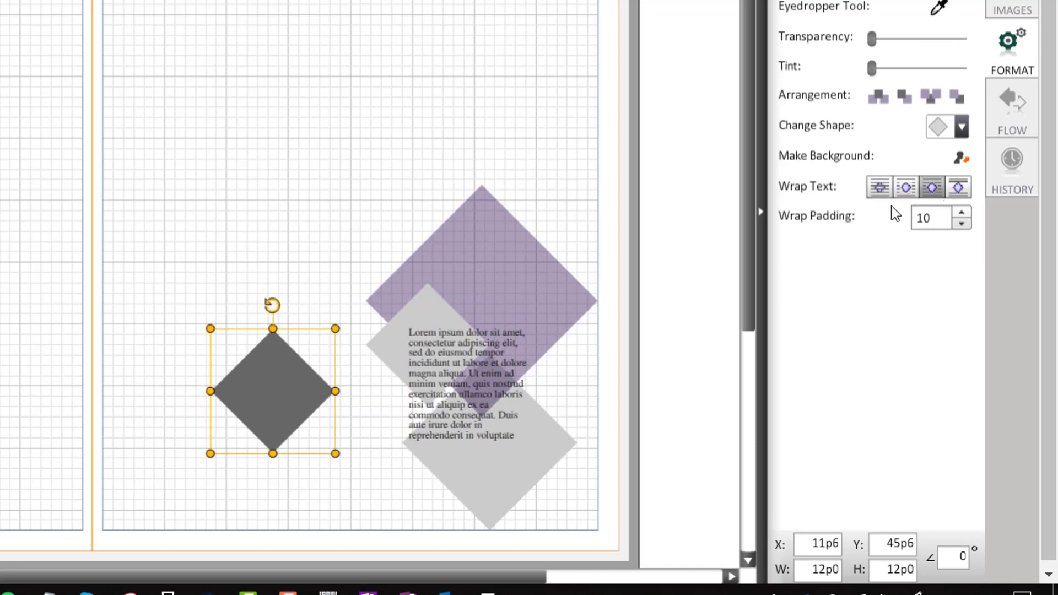
drag(260, 408, 352, 419)
- Move the purple diamond up and to the right, and shift the text box to X 12p0, Y 47p0, partly over the dark gray diamond
click(505, 422)
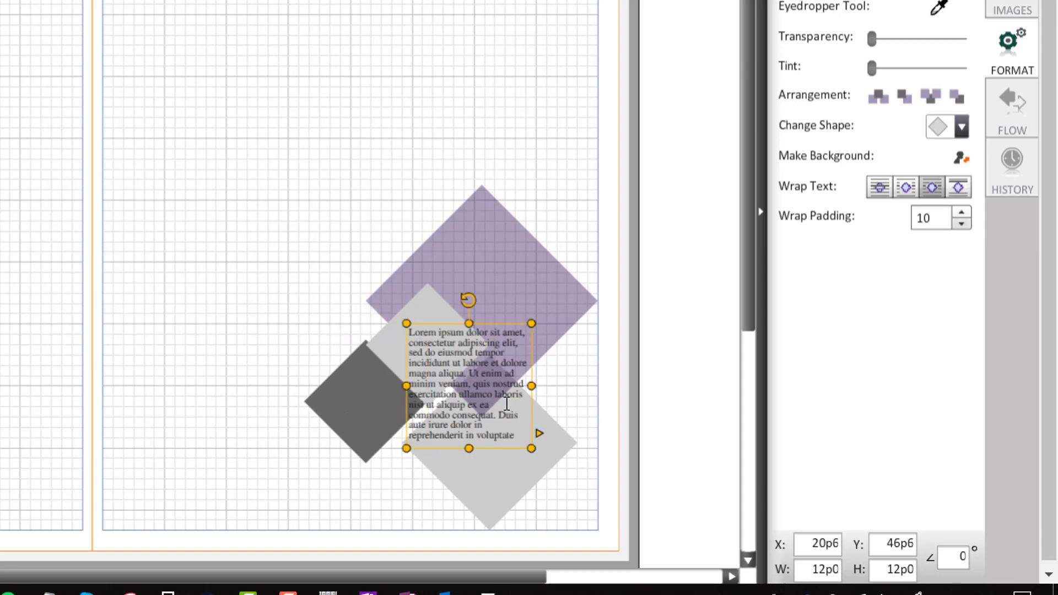
drag(517, 323, 548, 266)
click(520, 393)
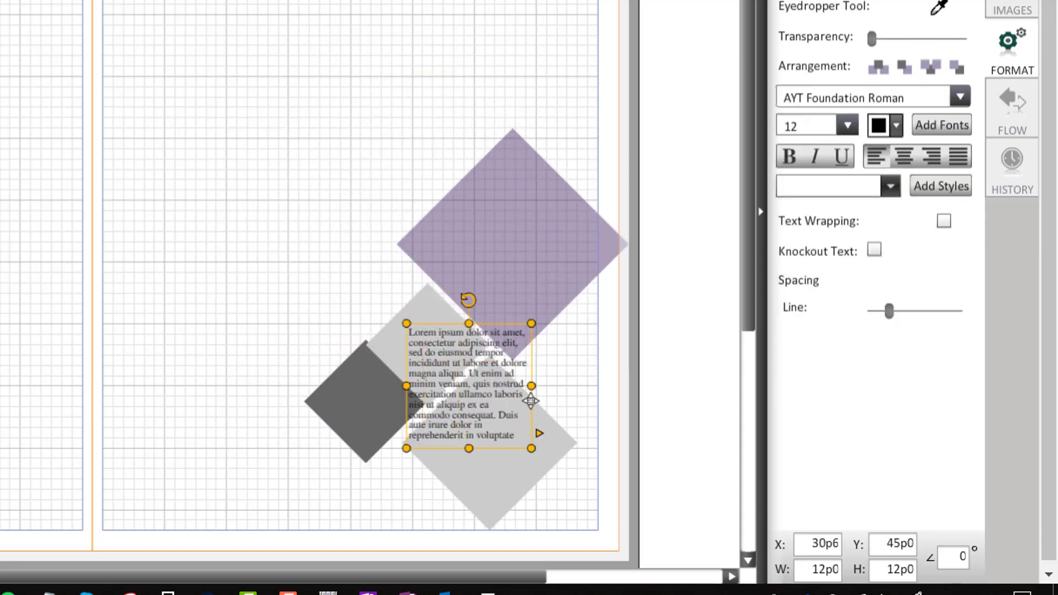
drag(530, 402, 342, 421)
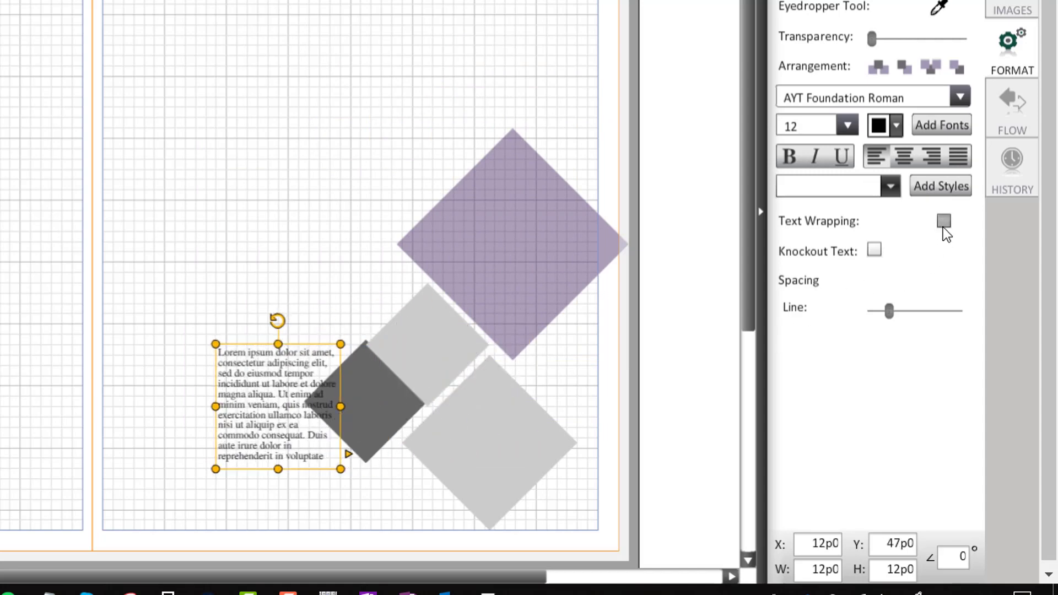
- Enable text wrapping on the text box and move the dark gray diamond to X 19p6, Y 48p0, further into the text
click(359, 414)
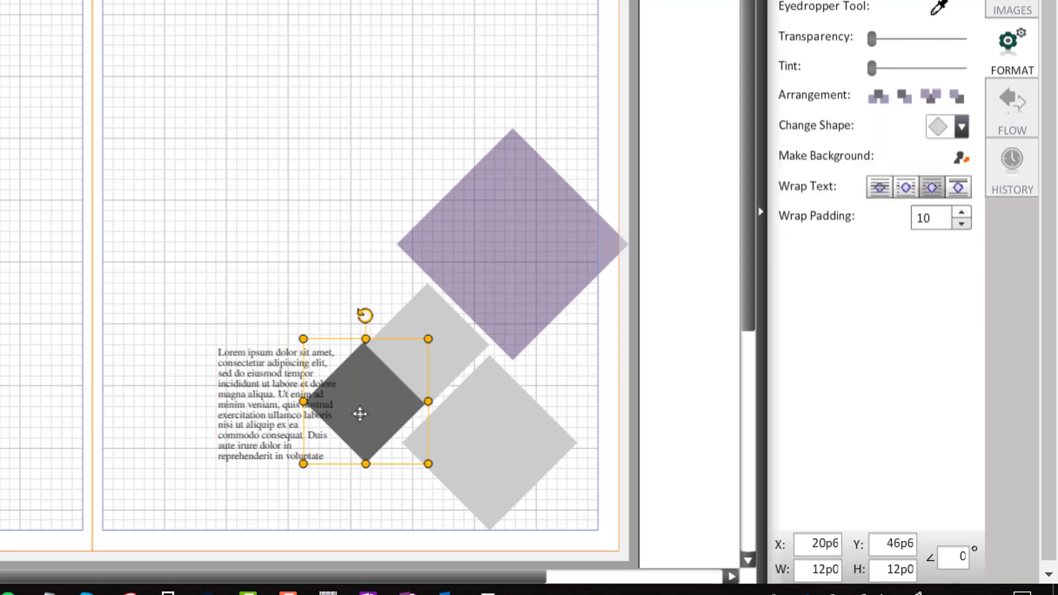
click(929, 192)
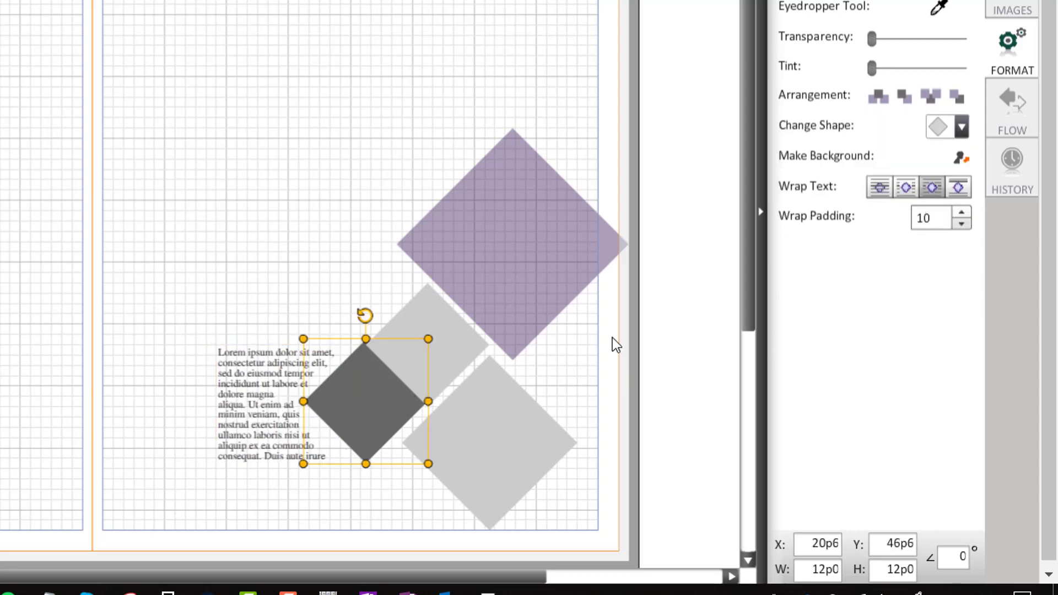
mouse_move(358, 428)
mouse_down()
mouse_move(324, 430)
mouse_move(358, 427)
mouse_up()
click(278, 447)
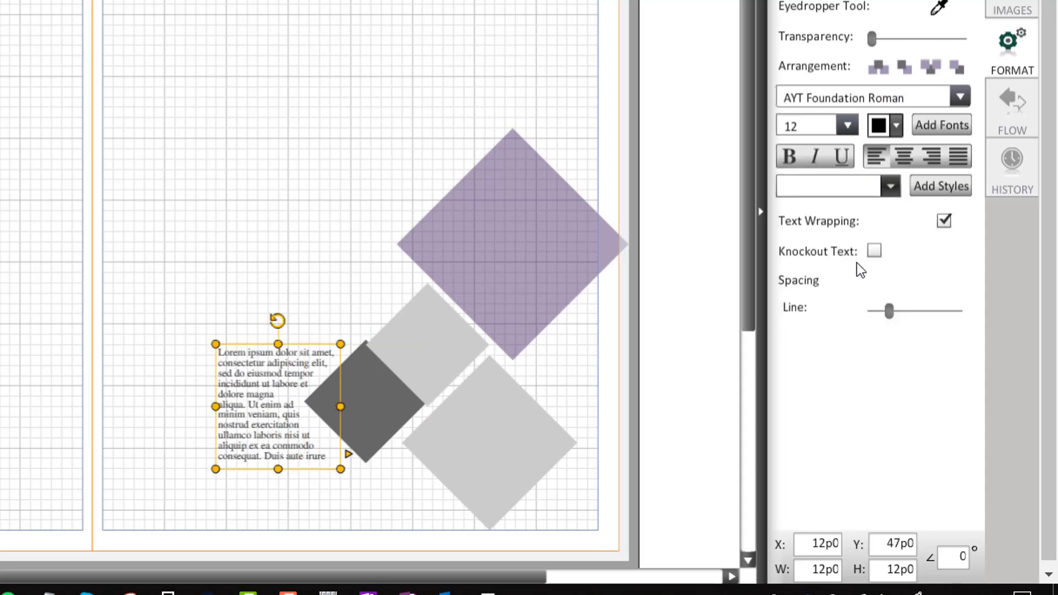
click(352, 432)
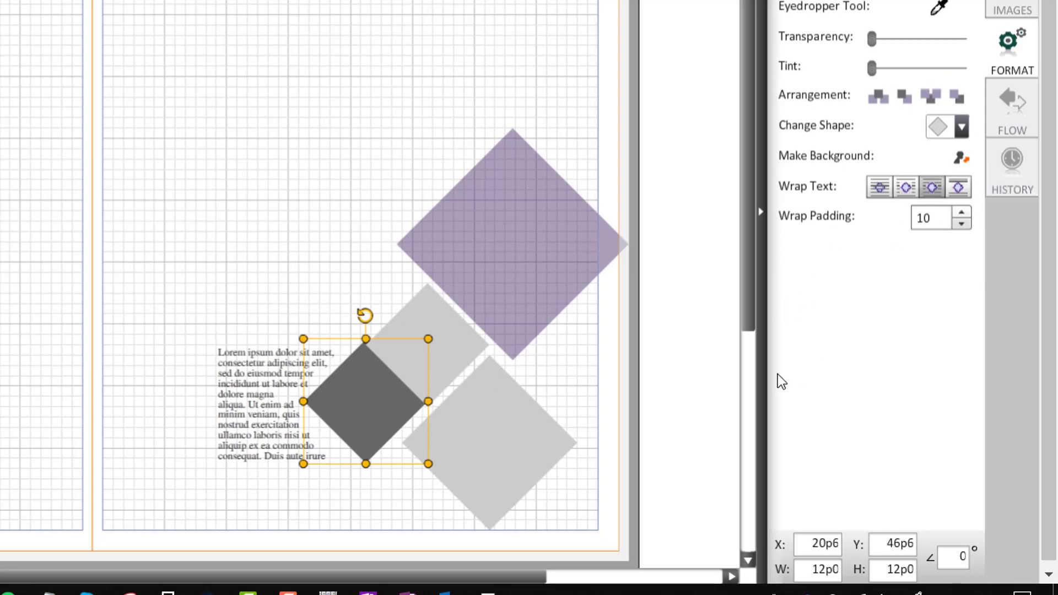
mouse_move(371, 425)
mouse_down()
mouse_move(340, 431)
mouse_move(370, 436)
mouse_move(362, 441)
mouse_up()
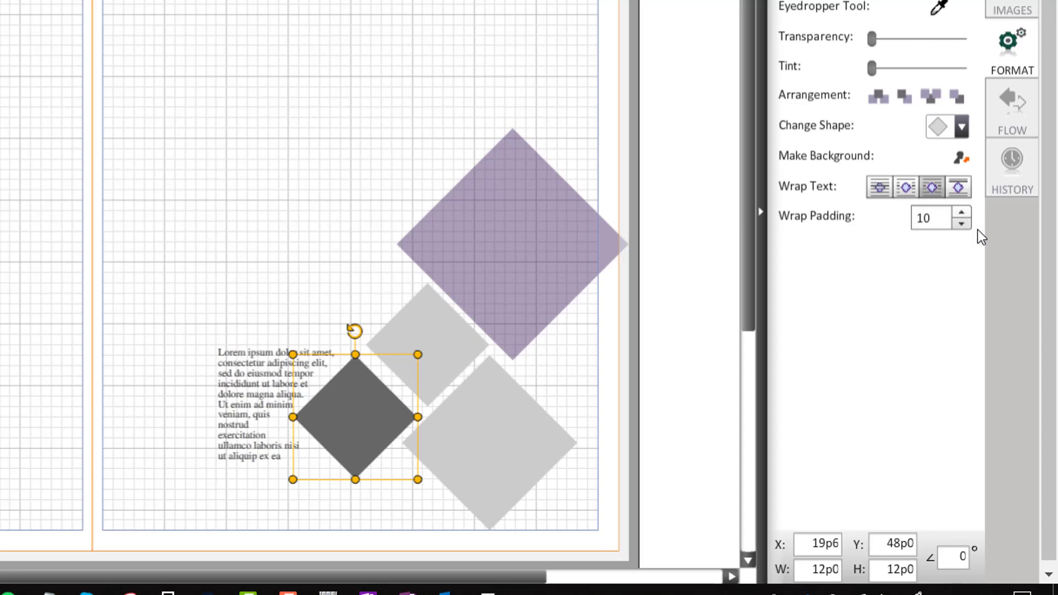
- Set the dark gray diamond's wrap padding to 6
click(960, 219)
click(960, 220)
click(961, 219)
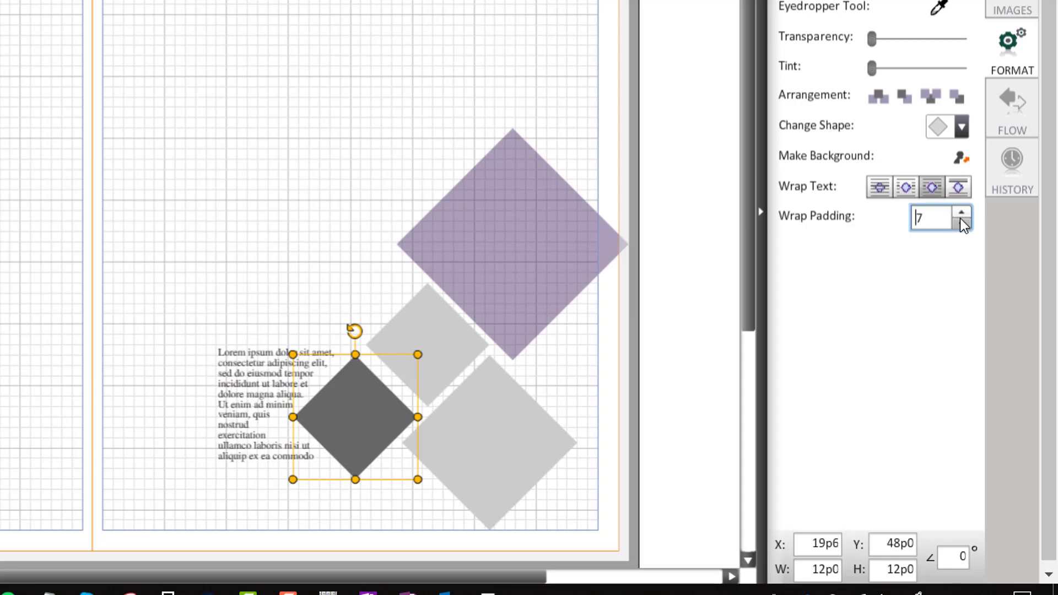
click(963, 228)
click(963, 227)
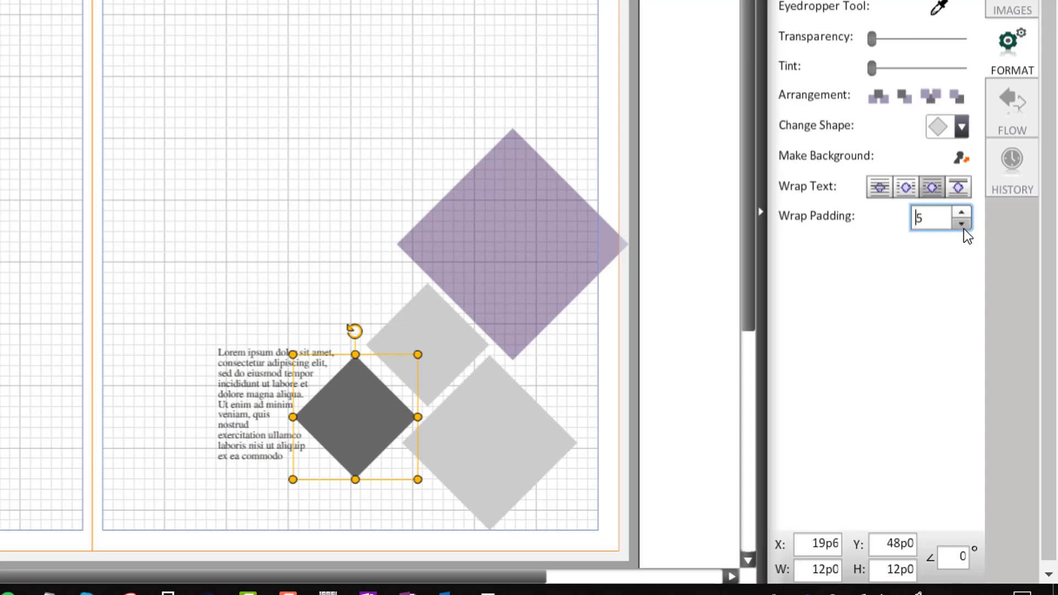
click(963, 227)
click(962, 213)
click(962, 213)
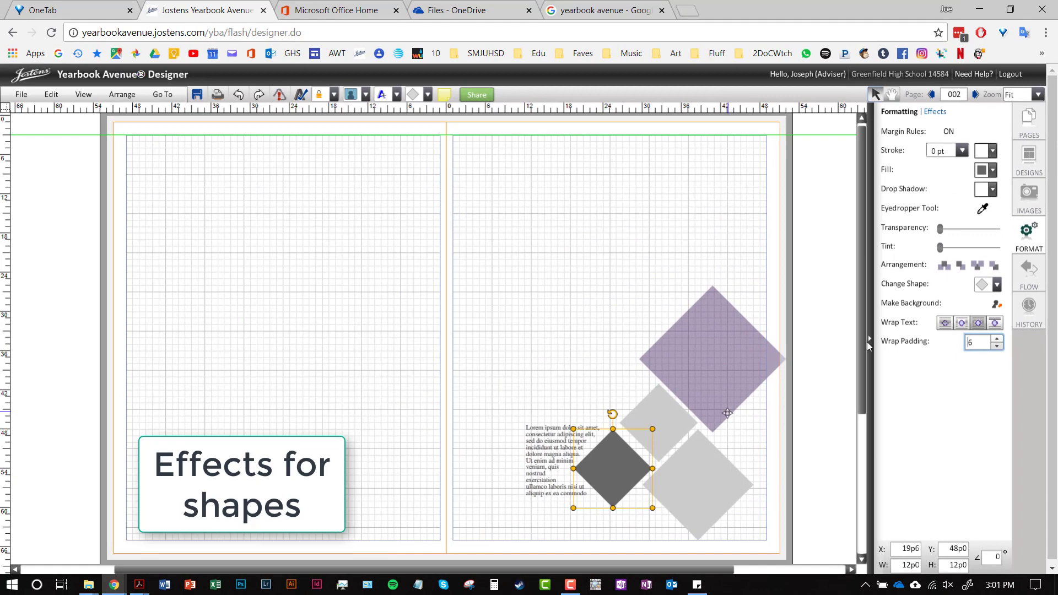
- Give the dark gray diamond a black drop shadow and slightly raise the shadow's blur, distance and strength
click(992, 190)
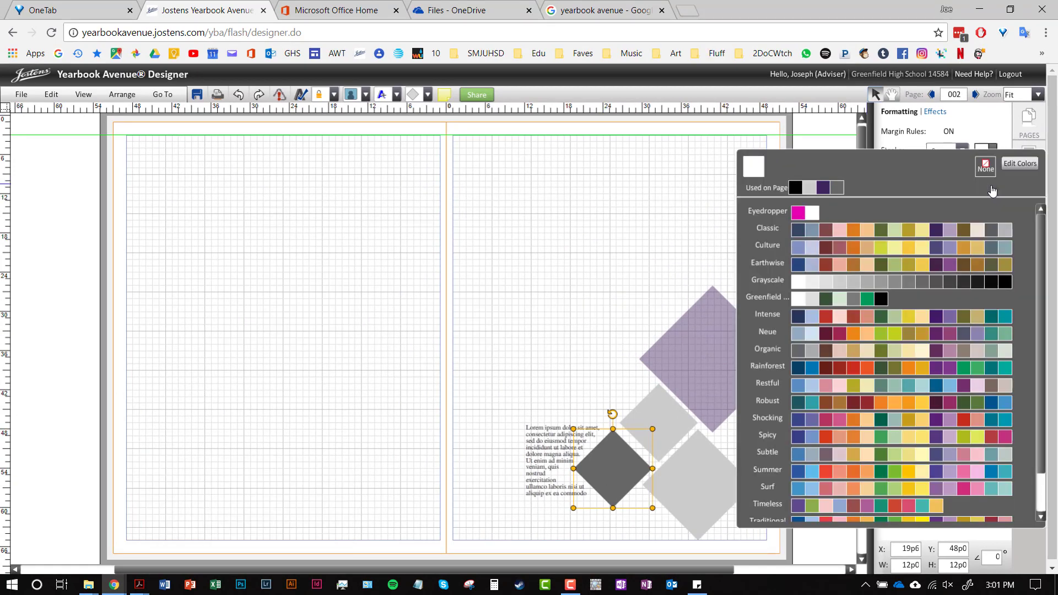
click(796, 187)
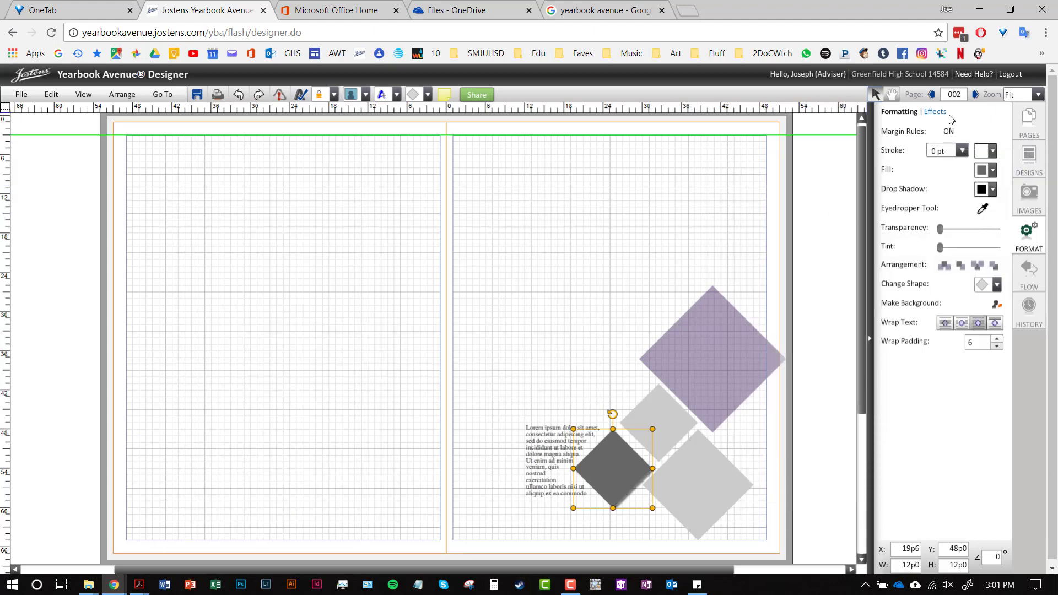
click(934, 115)
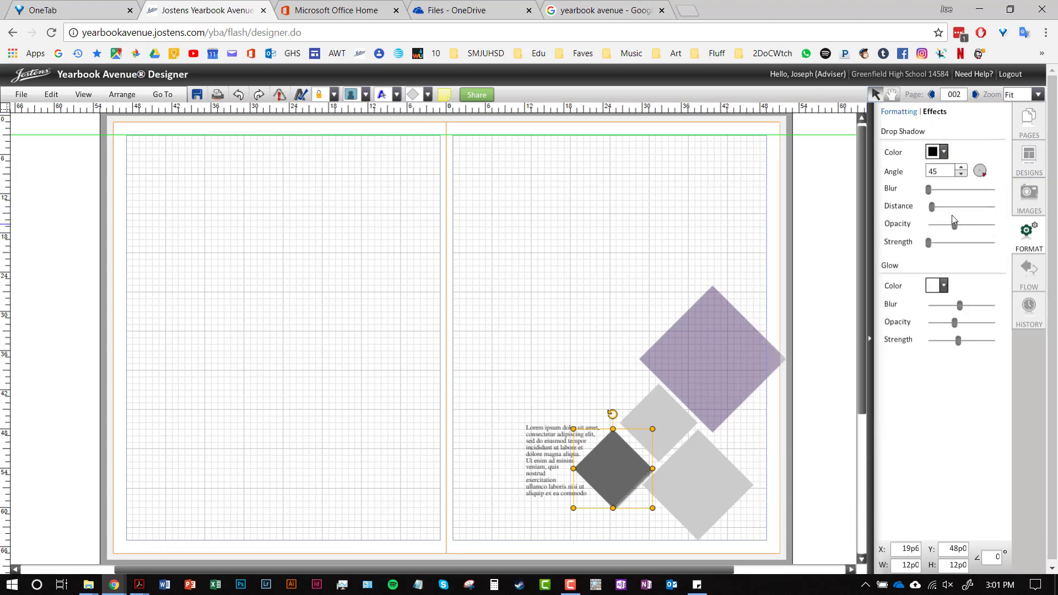
drag(928, 190, 958, 225)
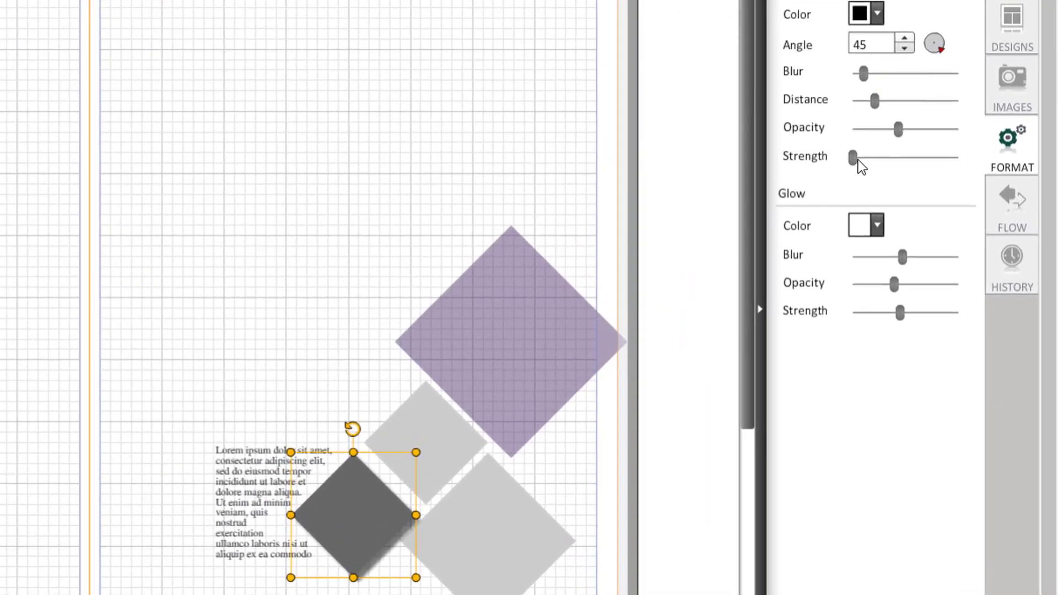
drag(858, 159, 876, 157)
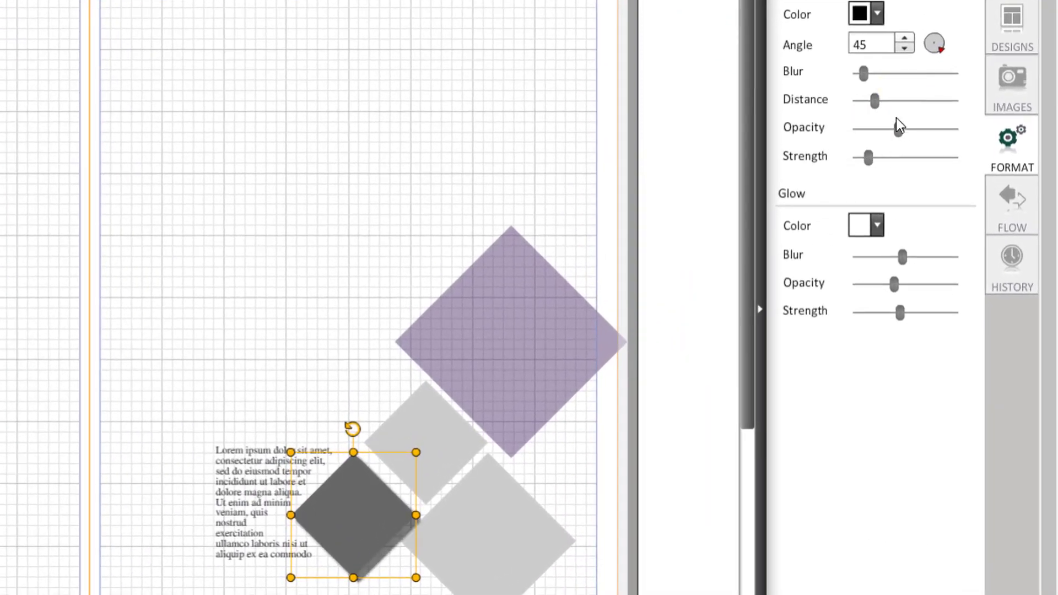
- Add a pale yellow glow from the Spicy palette to the dark gray diamond, raise its blur to about two thirds, and return to the formatting options
click(877, 225)
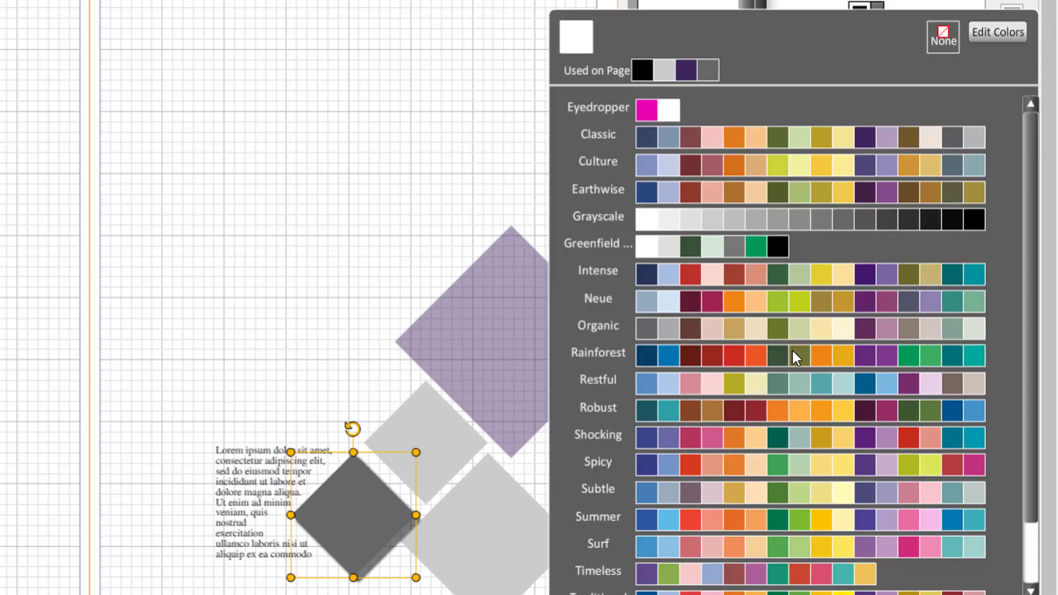
click(844, 468)
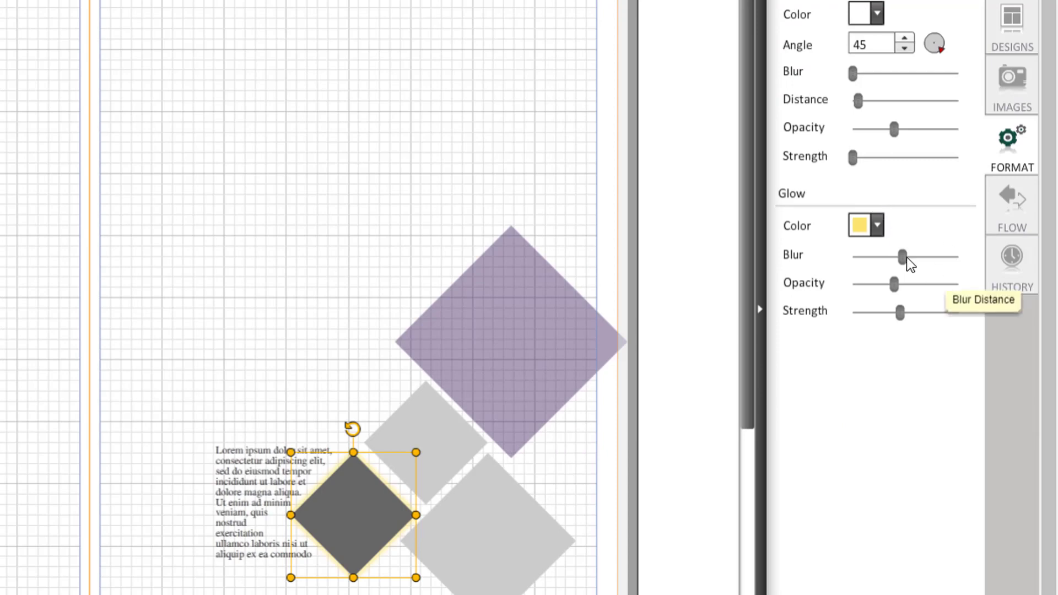
drag(905, 257, 932, 262)
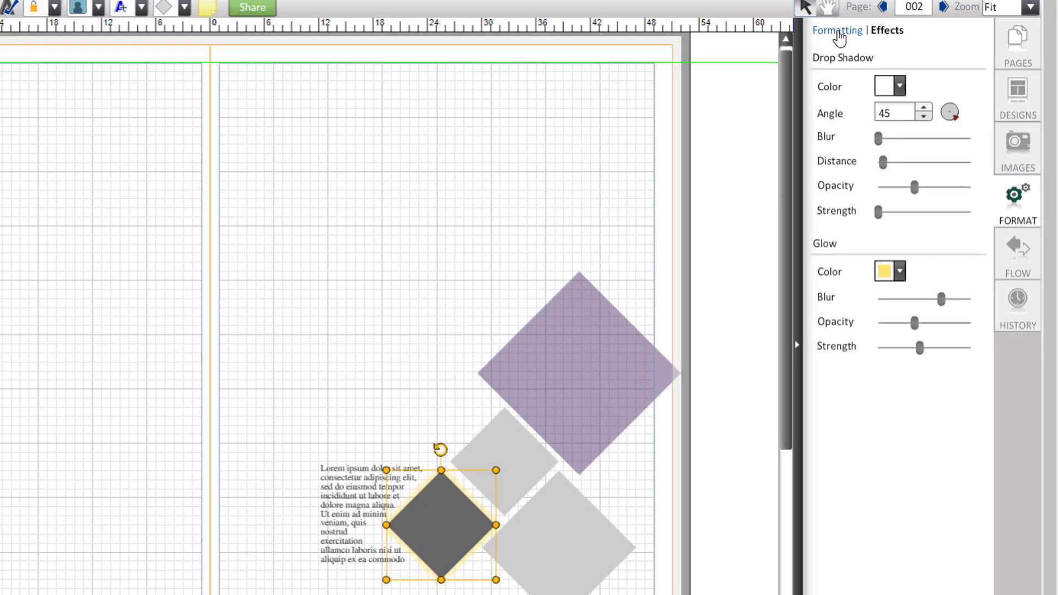
click(838, 32)
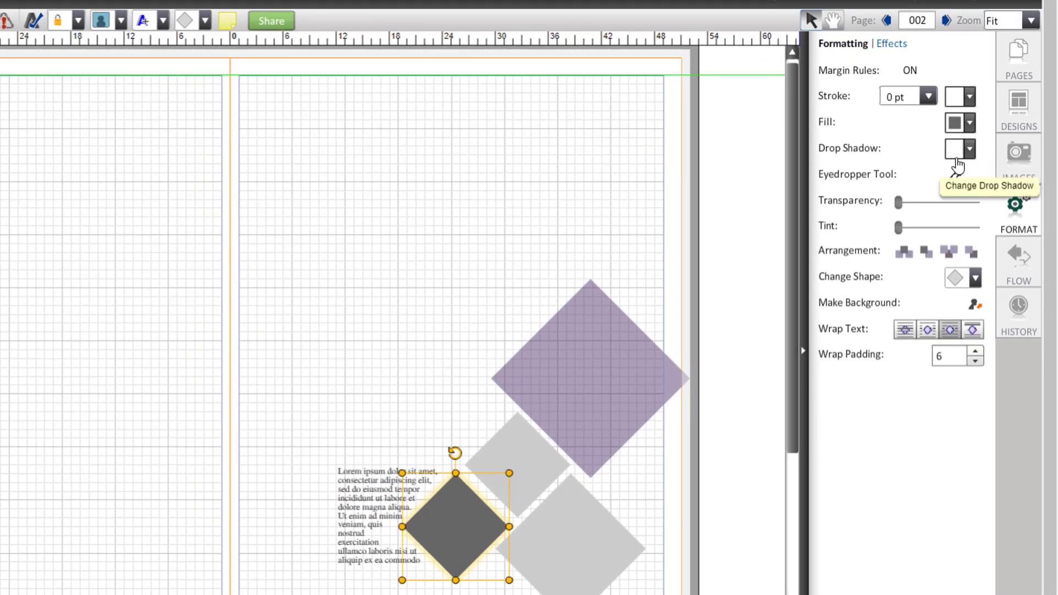
- Review the dark gray diamond's effect settings, replace its glow with a black drop shadow, and reselect the diamond after viewing it deselected
click(892, 45)
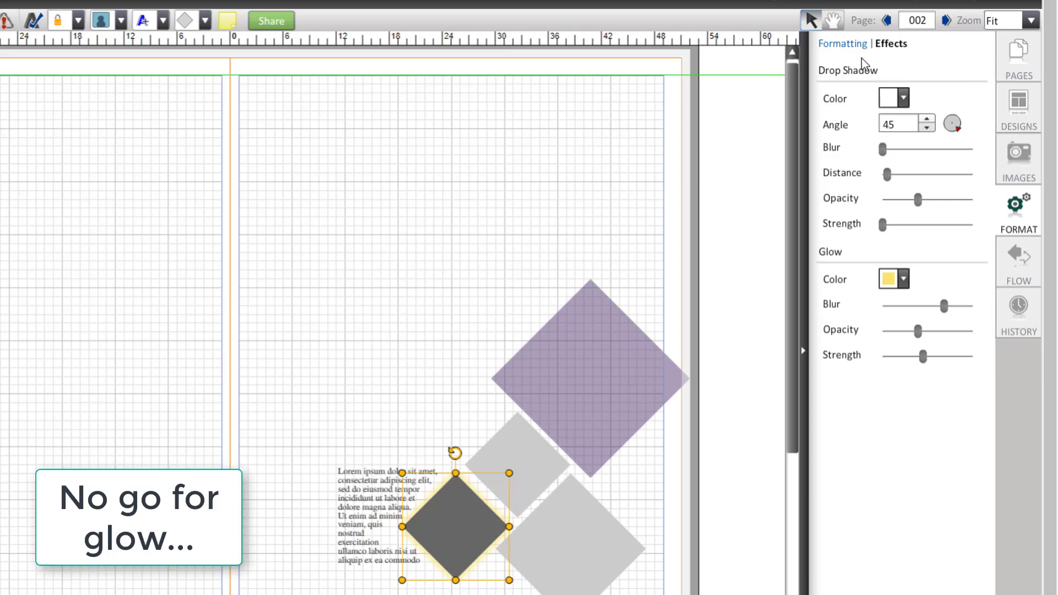
click(846, 44)
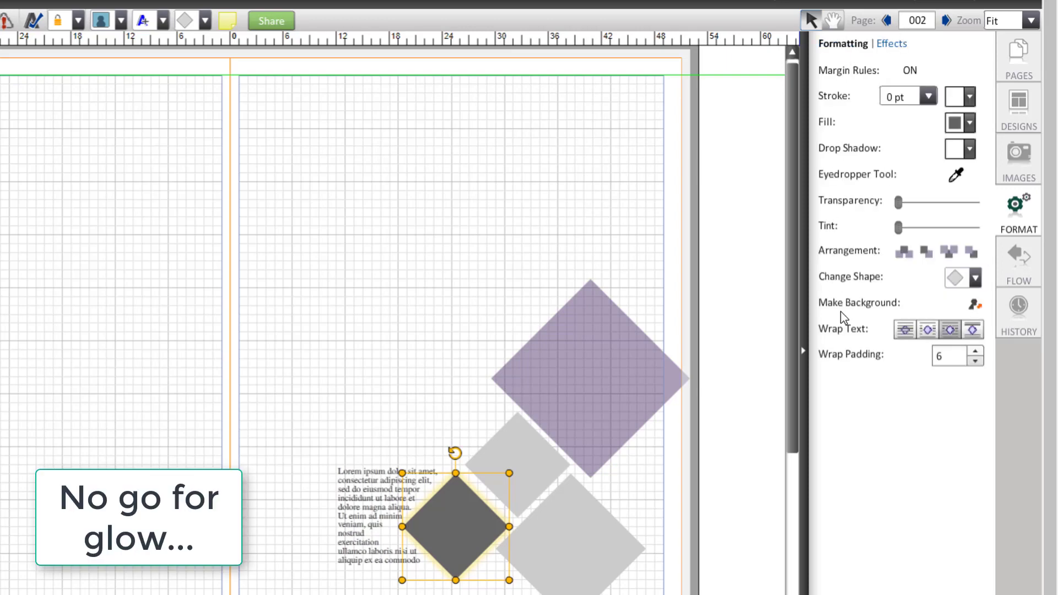
click(966, 150)
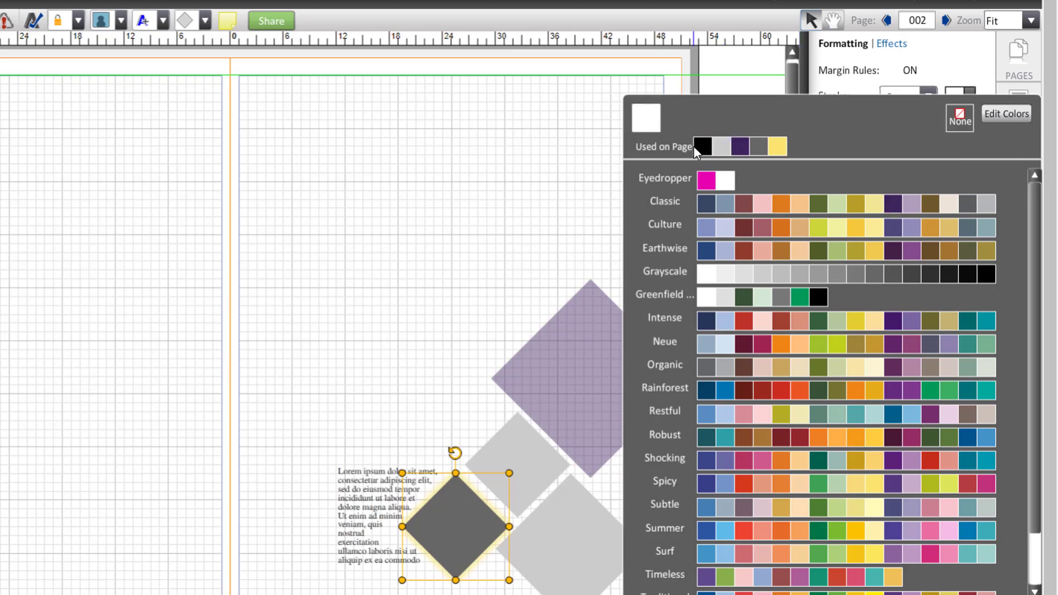
click(703, 146)
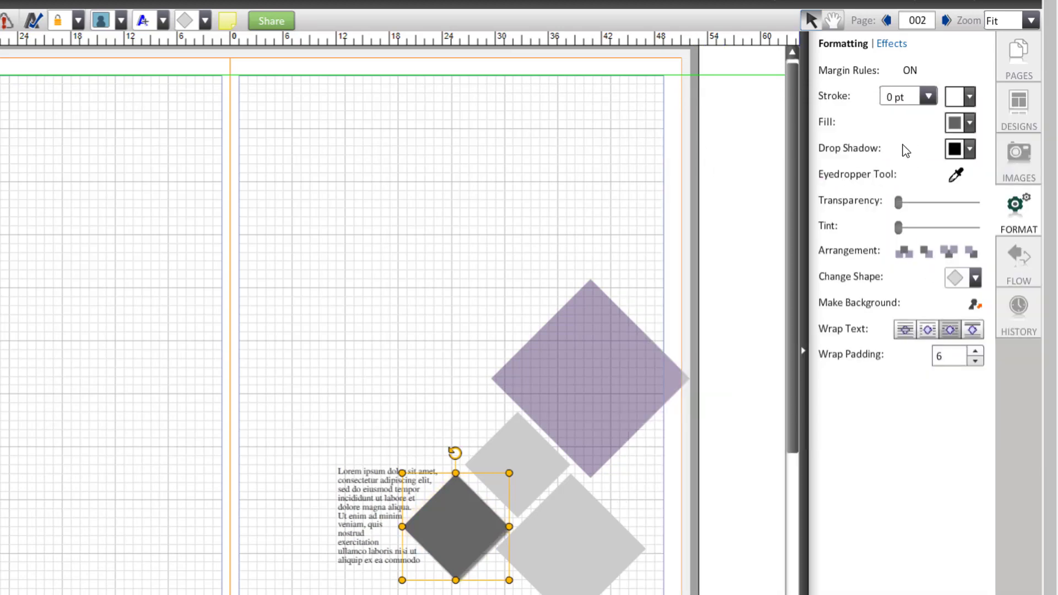
click(613, 500)
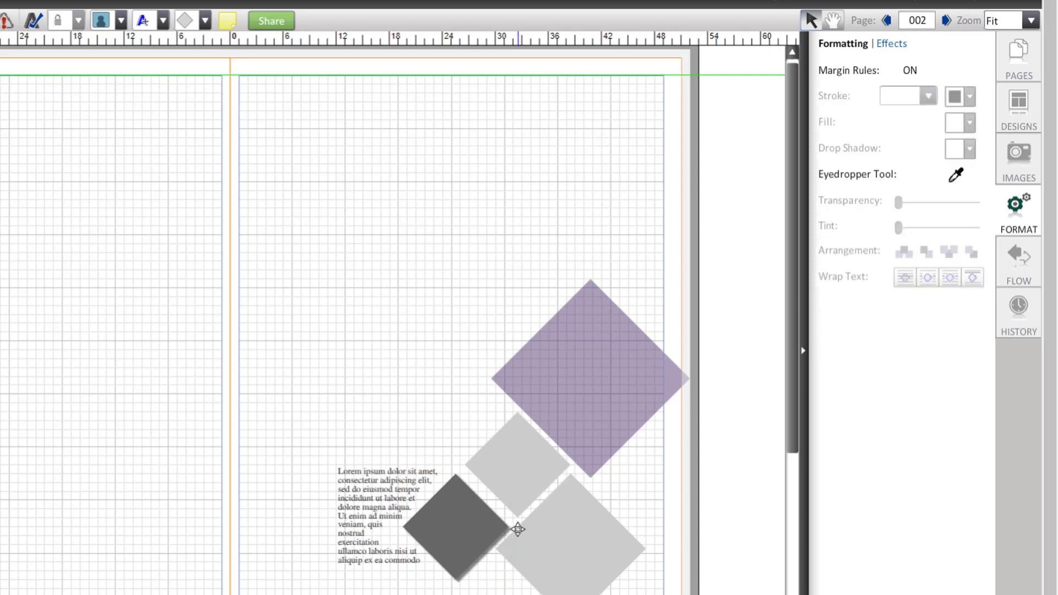
click(476, 551)
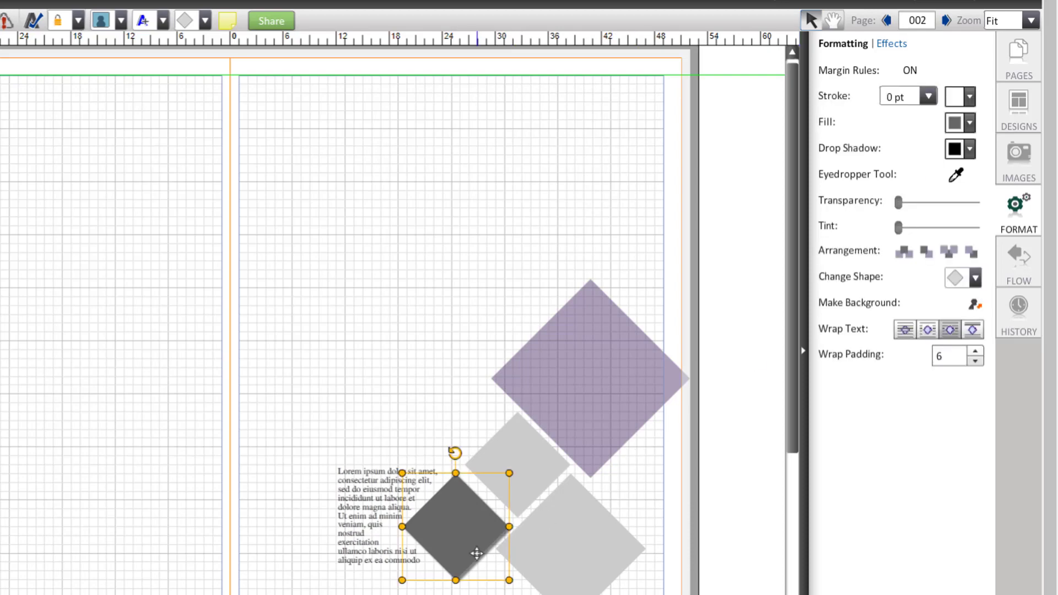